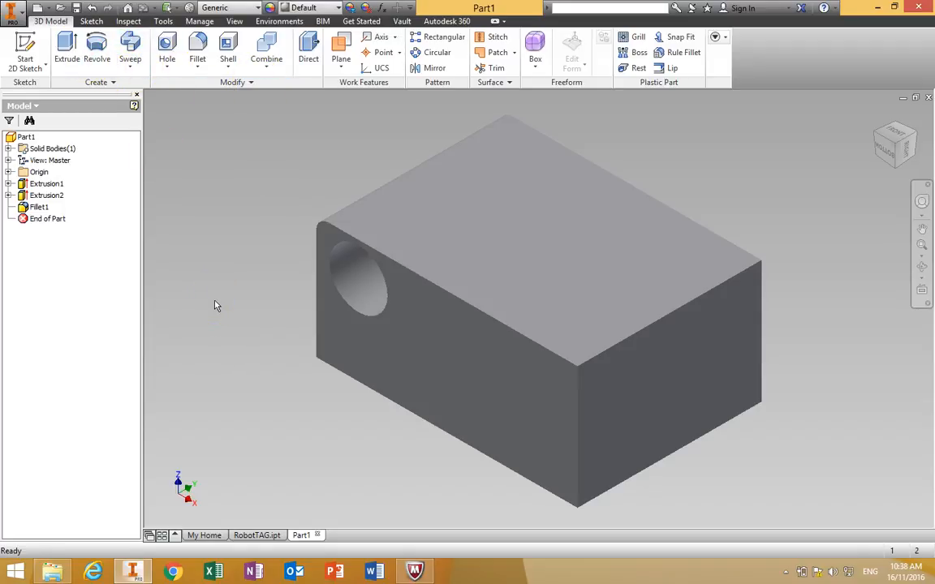
Create a new standard part file
click(228, 334)
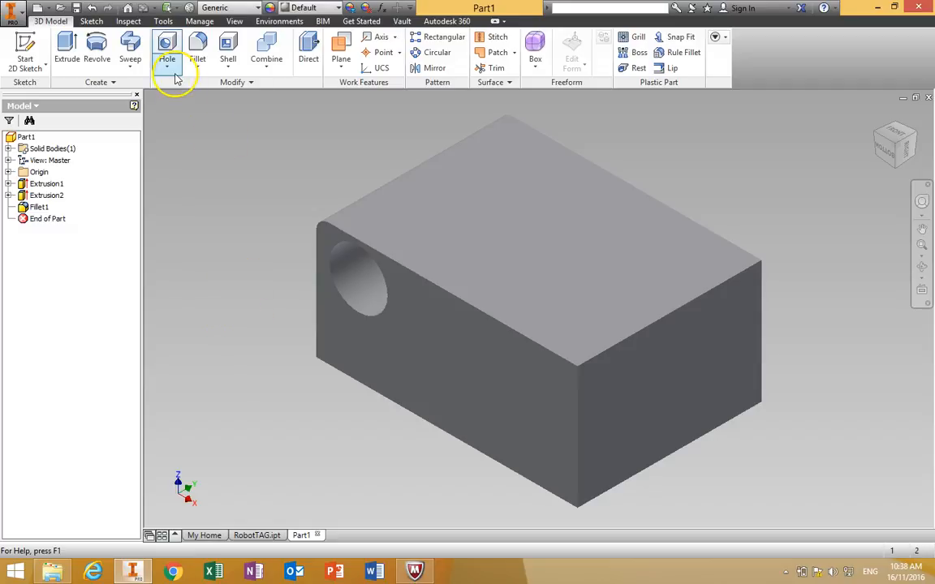
click(48, 10)
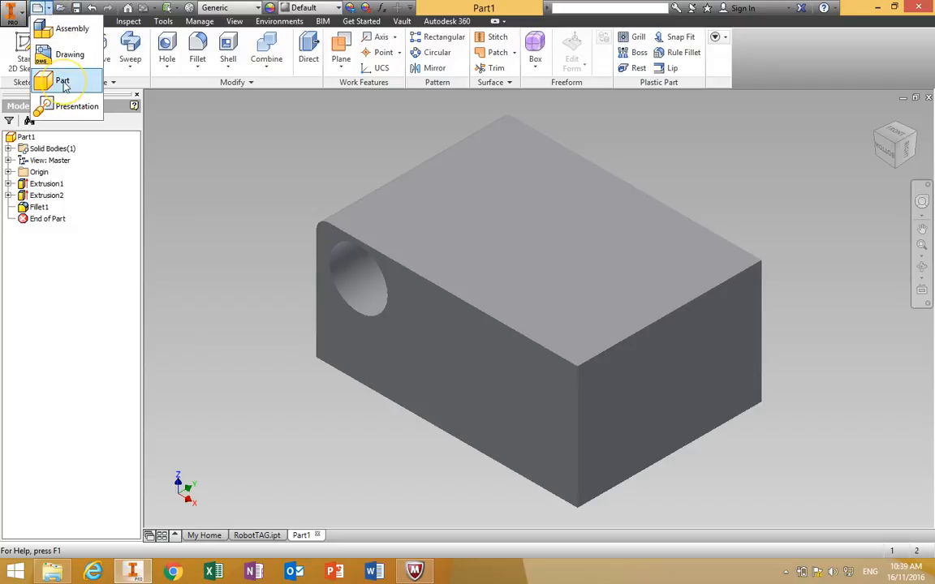
click(63, 82)
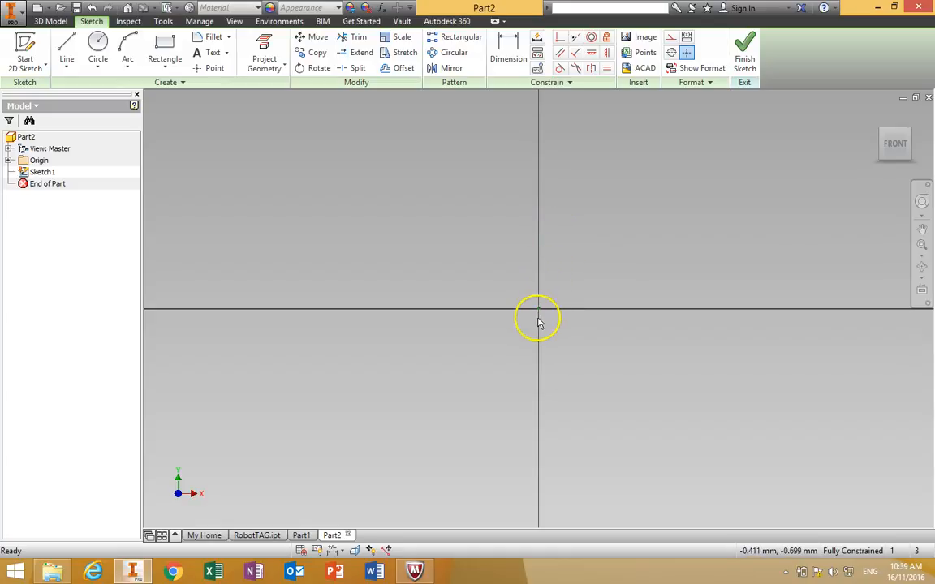
click(15, 14)
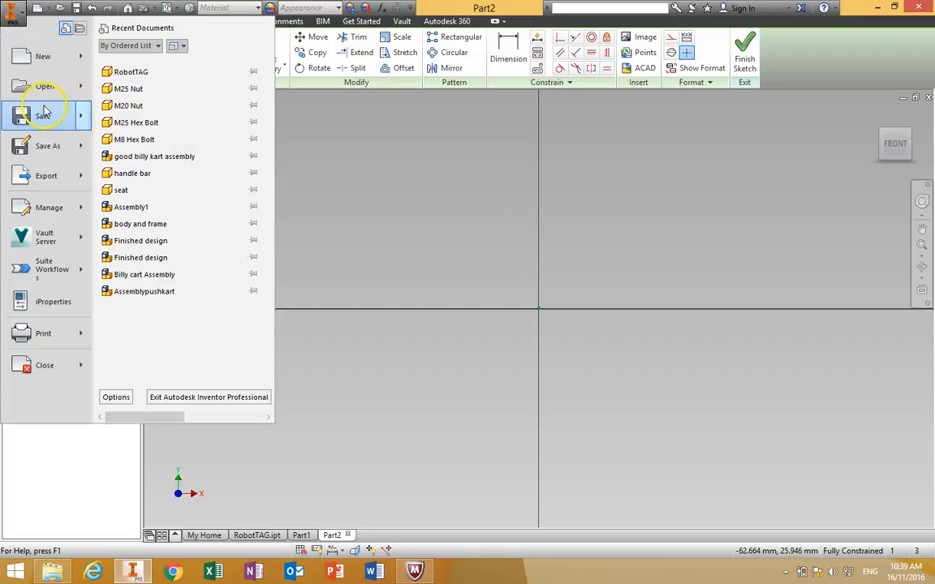
click(43, 148)
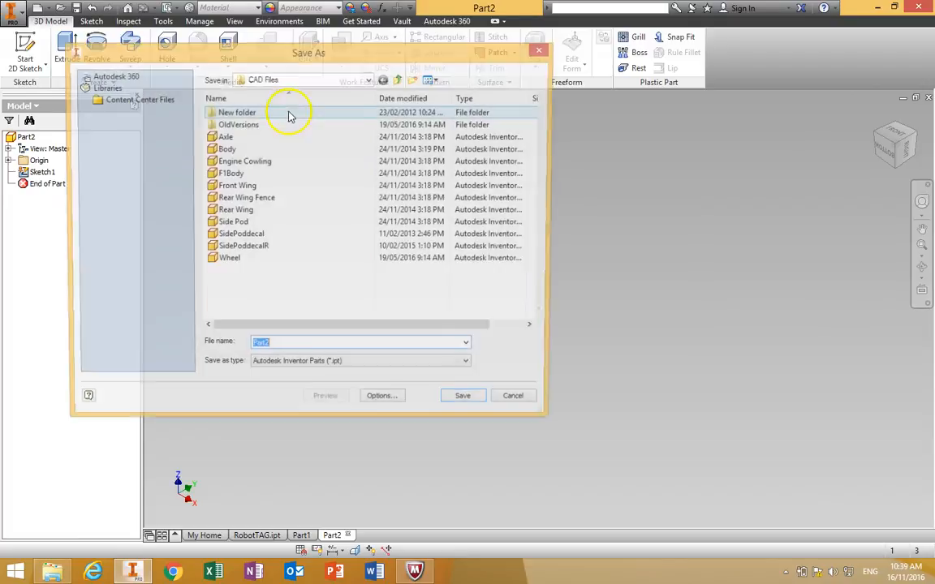
click(281, 82)
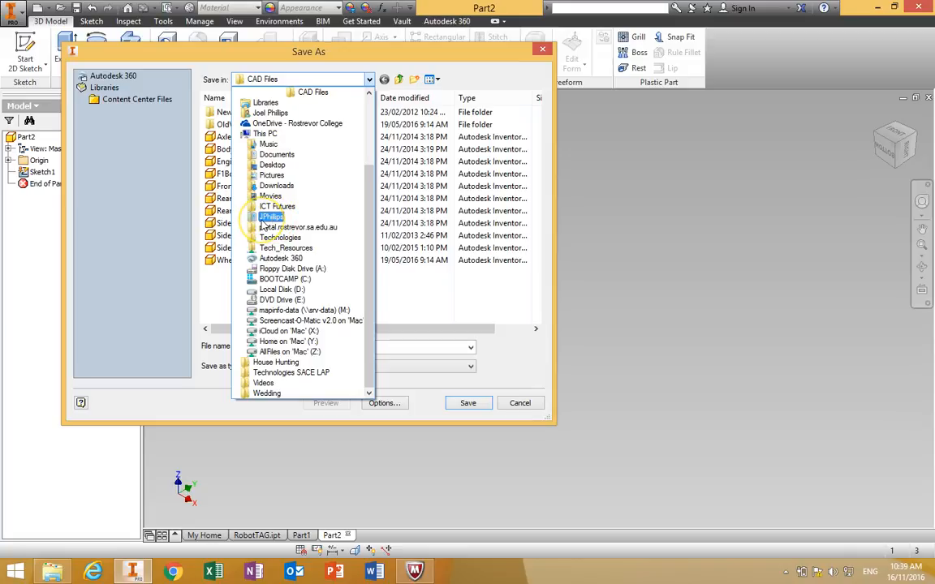
click(422, 300)
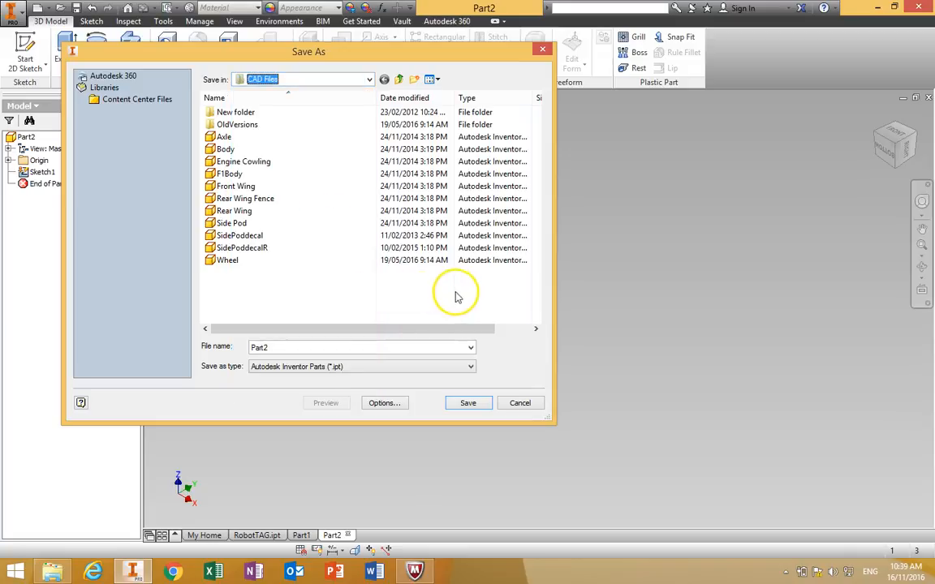
click(543, 52)
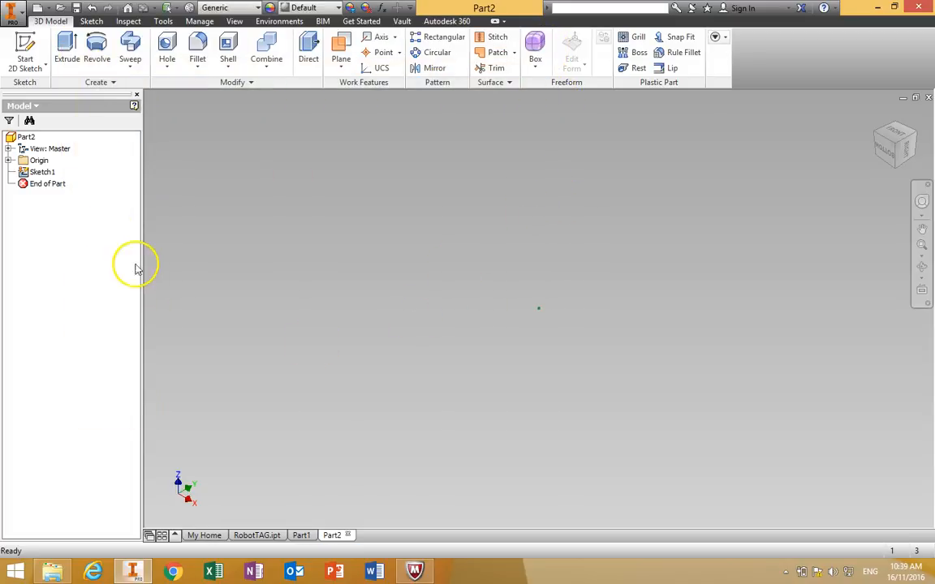
Create a second 2D sketch on the XY Plane
click(26, 43)
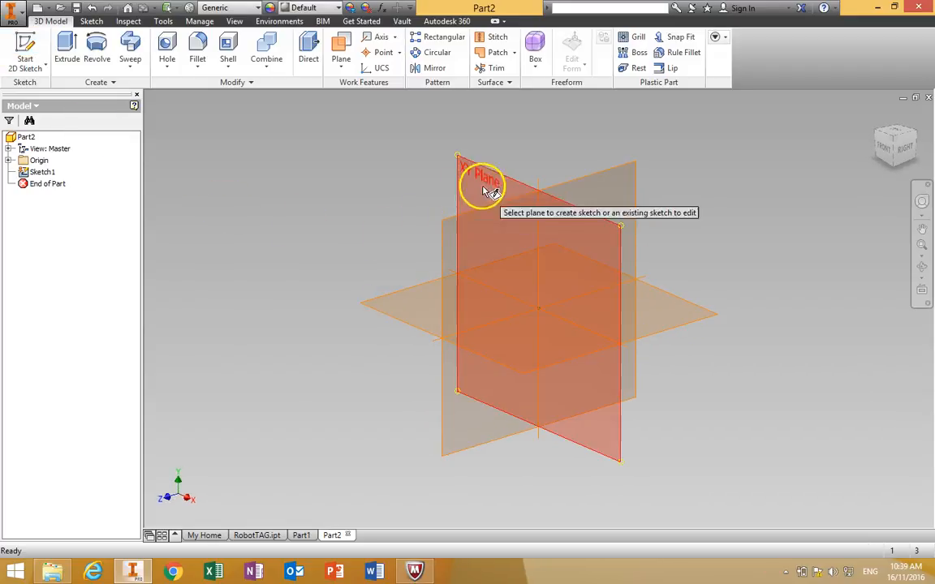
click(491, 179)
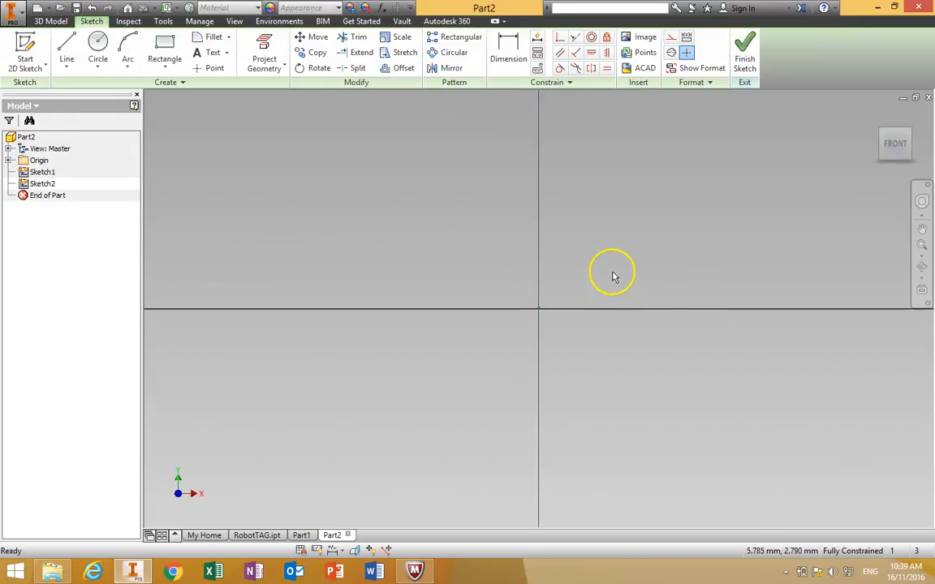
middle_drag(645, 275, 561, 340)
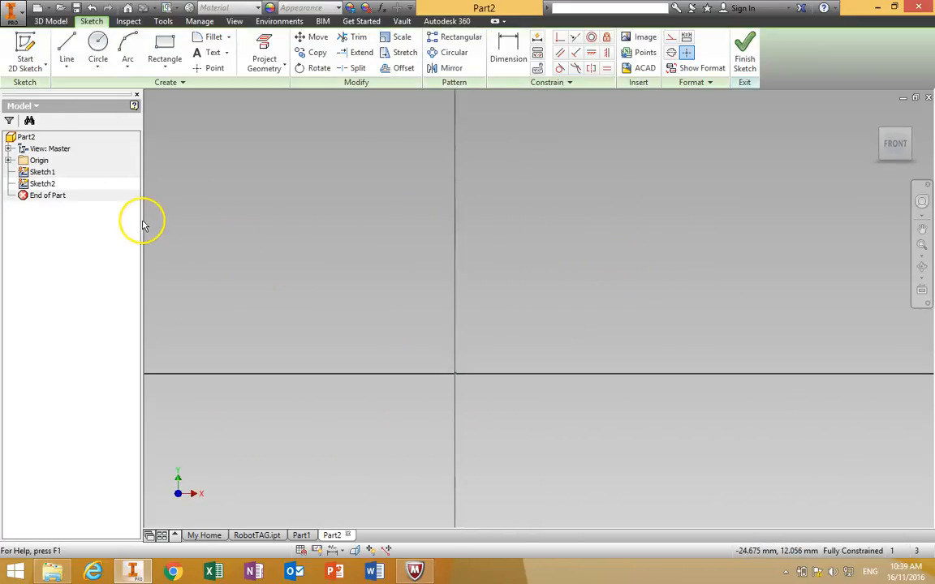
Finish the empty second sketch and delete it from the part
right_click(42, 184)
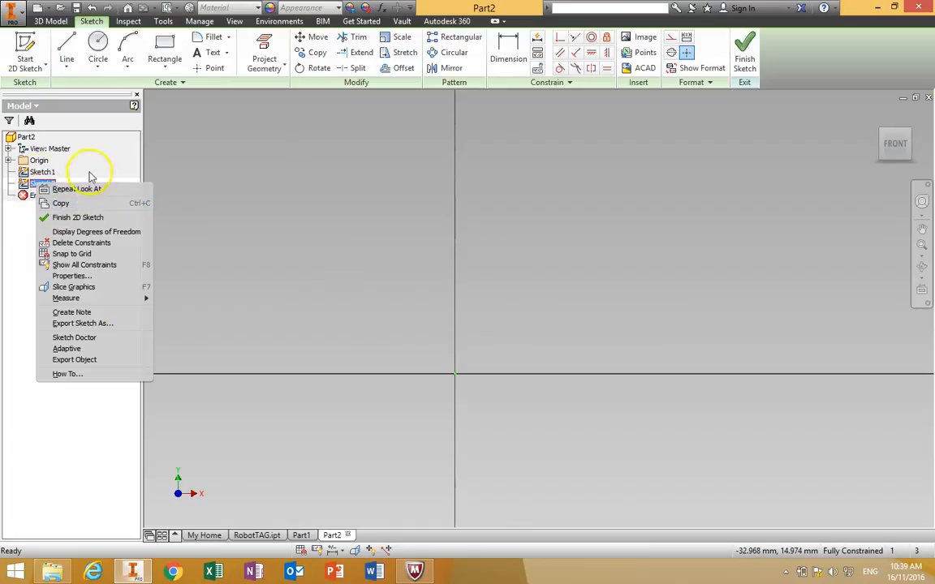
click(223, 187)
click(744, 50)
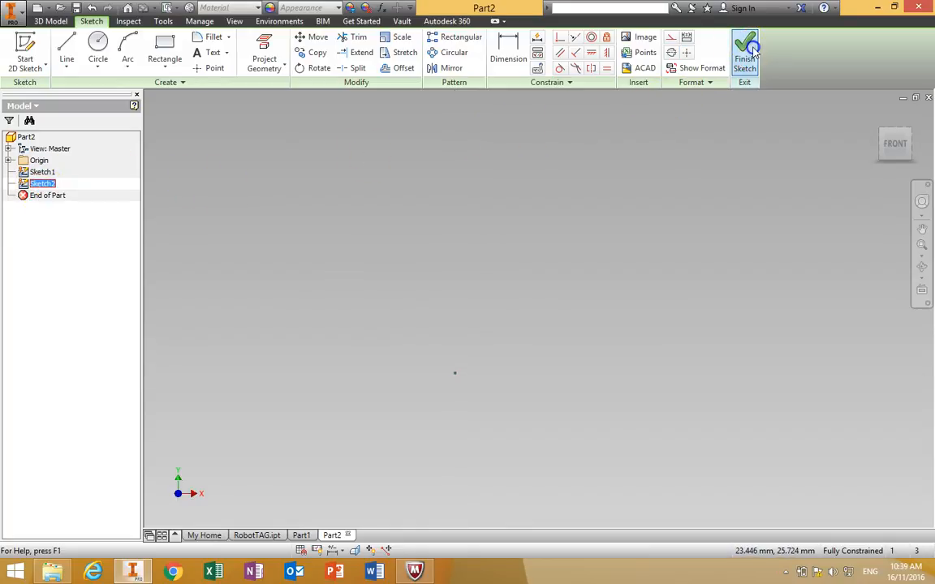
right_click(41, 185)
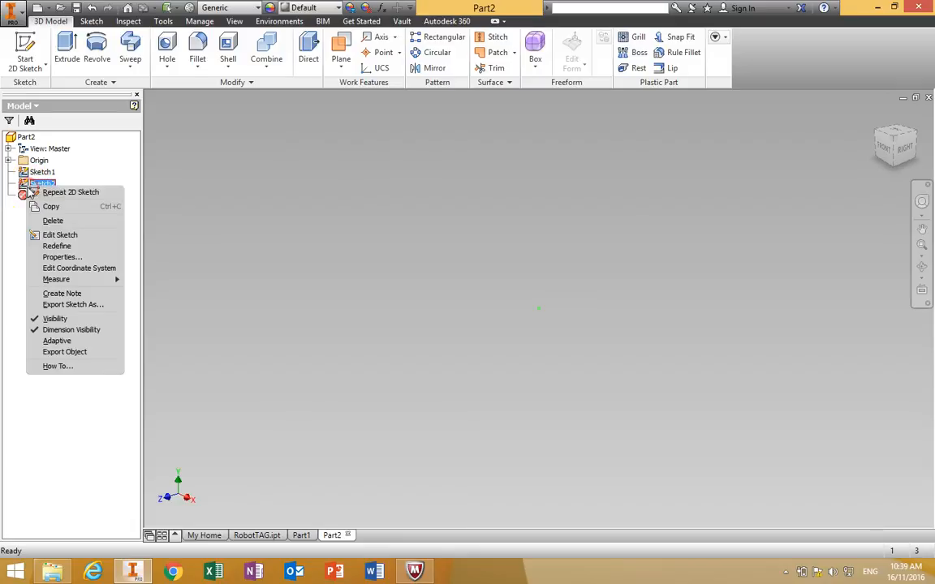
click(48, 216)
Reopen Sketch1 for editing and draw a rectangle about 21 by 17 mm with its lower-left corner on the origin
double_click(37, 172)
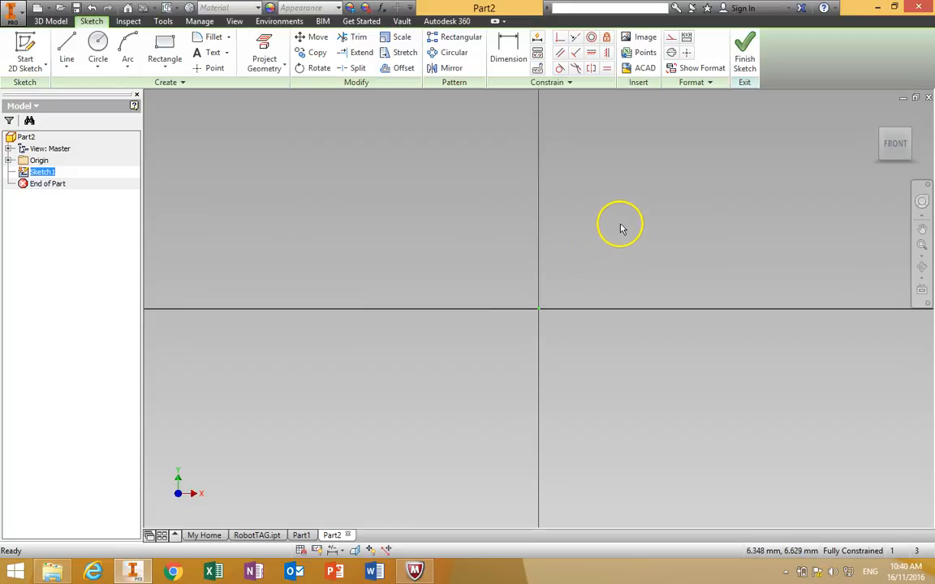
middle_drag(644, 207, 560, 289)
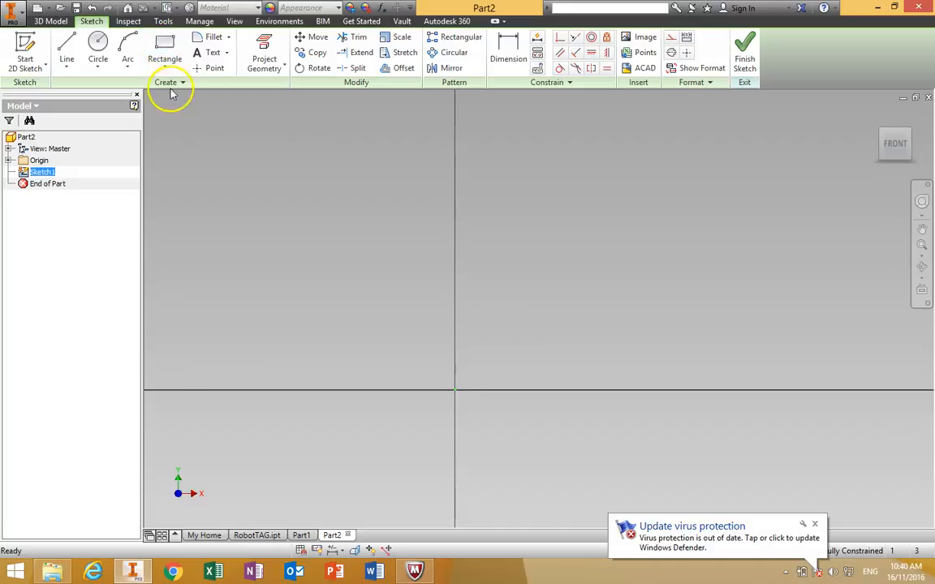
click(163, 46)
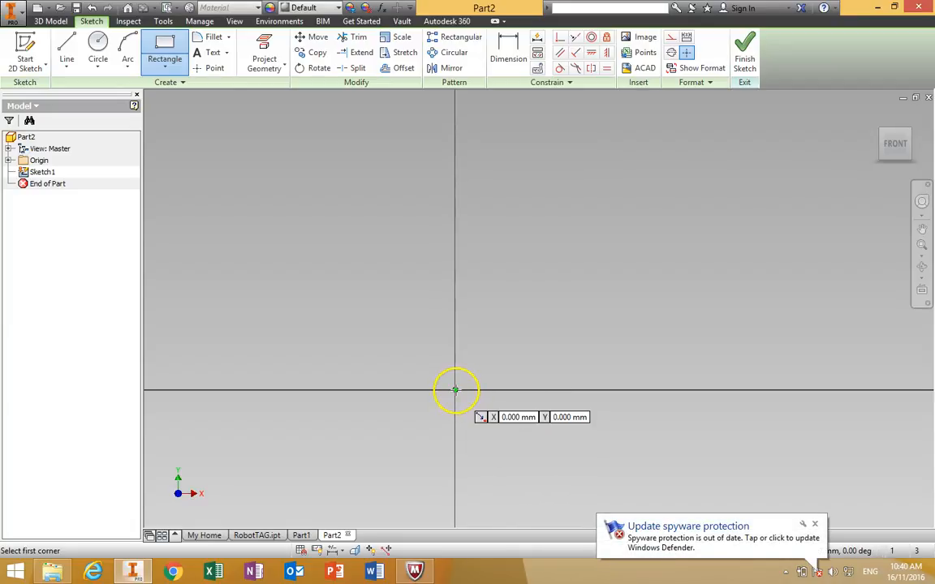
click(455, 390)
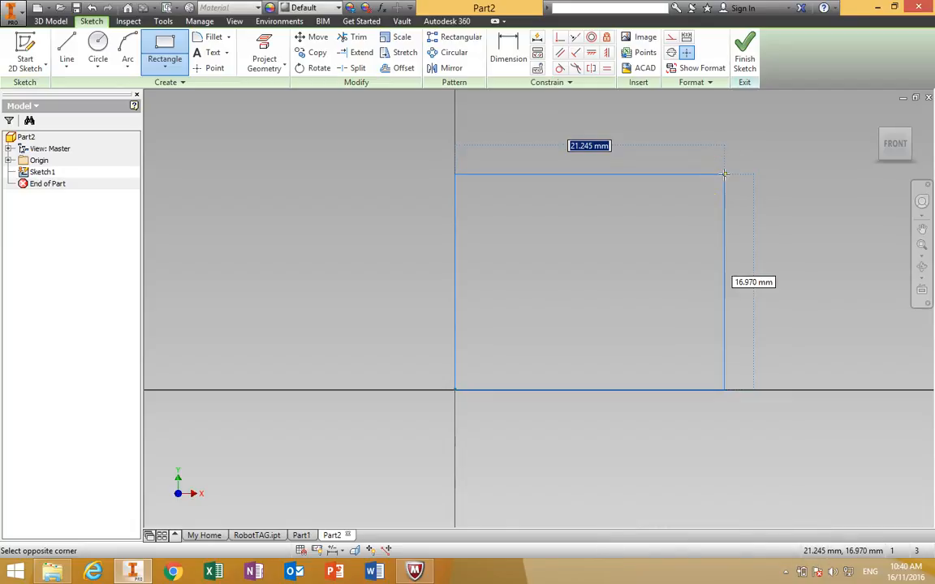
click(724, 174)
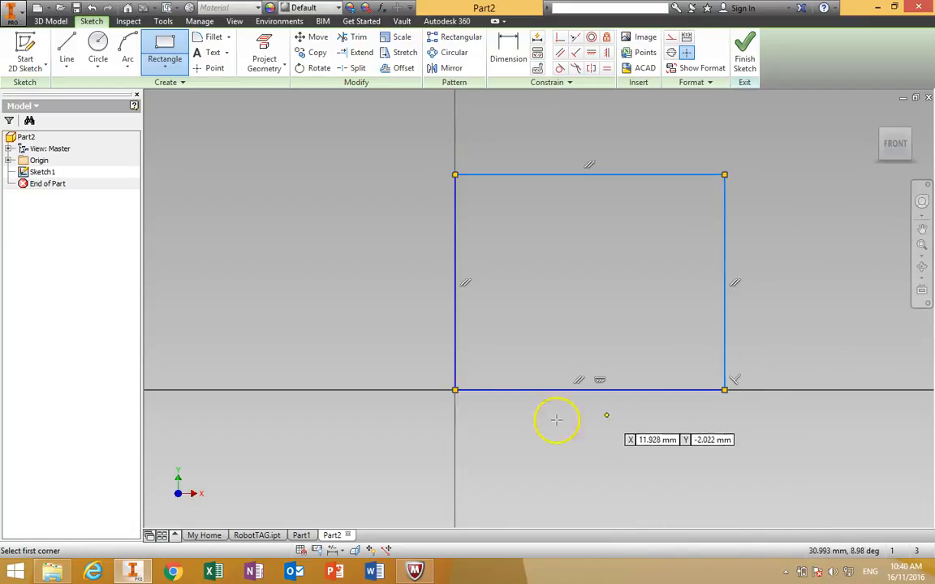
Dimension the rectangle's left edge to a height of 40 mm
click(516, 56)
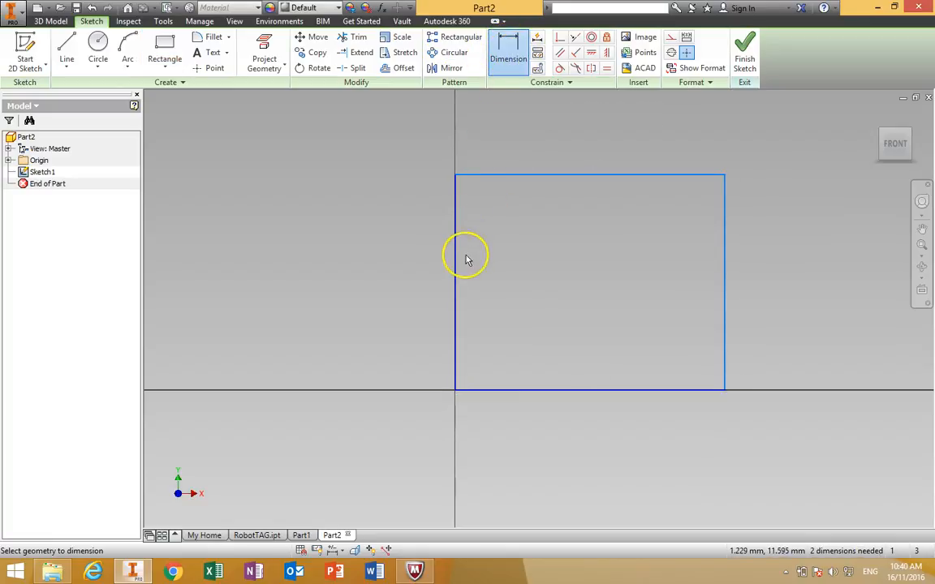
click(457, 297)
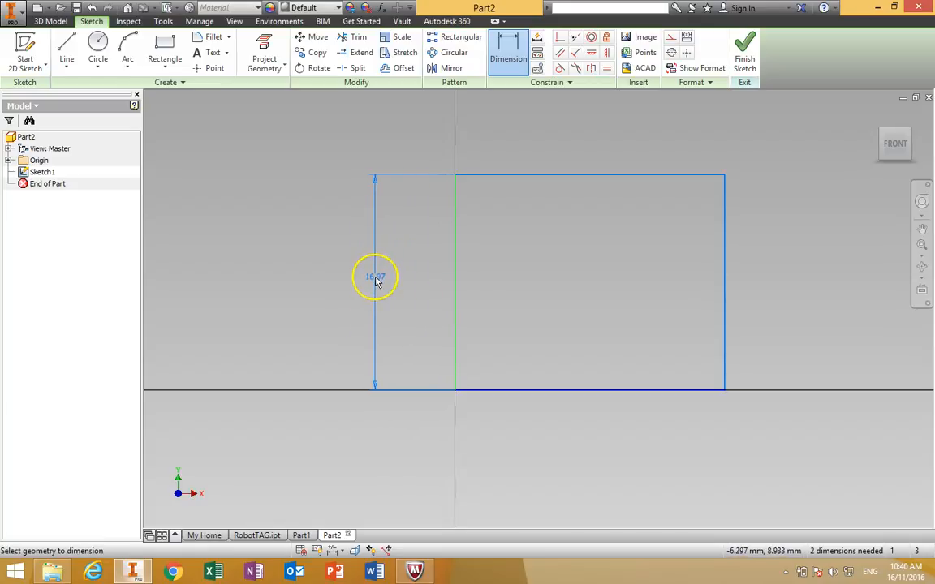
click(374, 286)
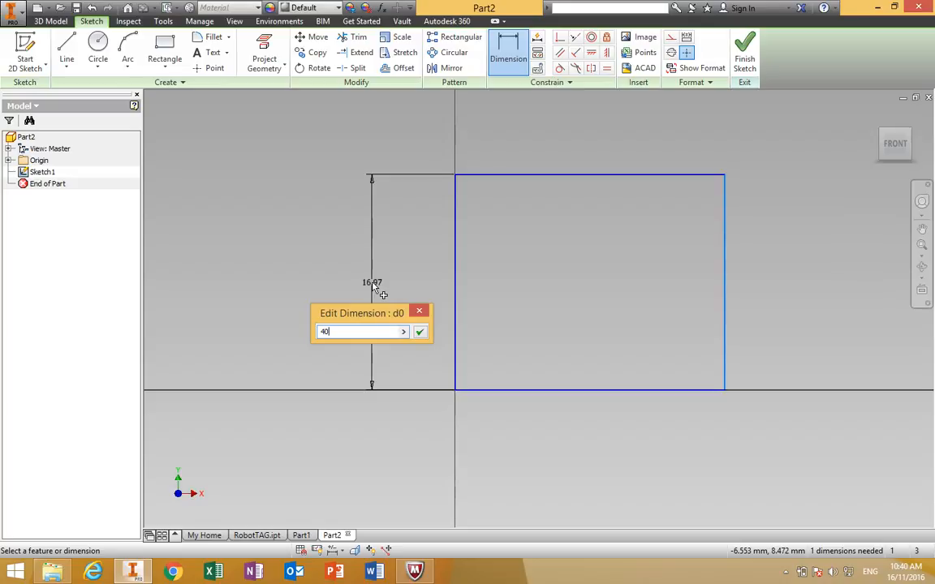
key(Return)
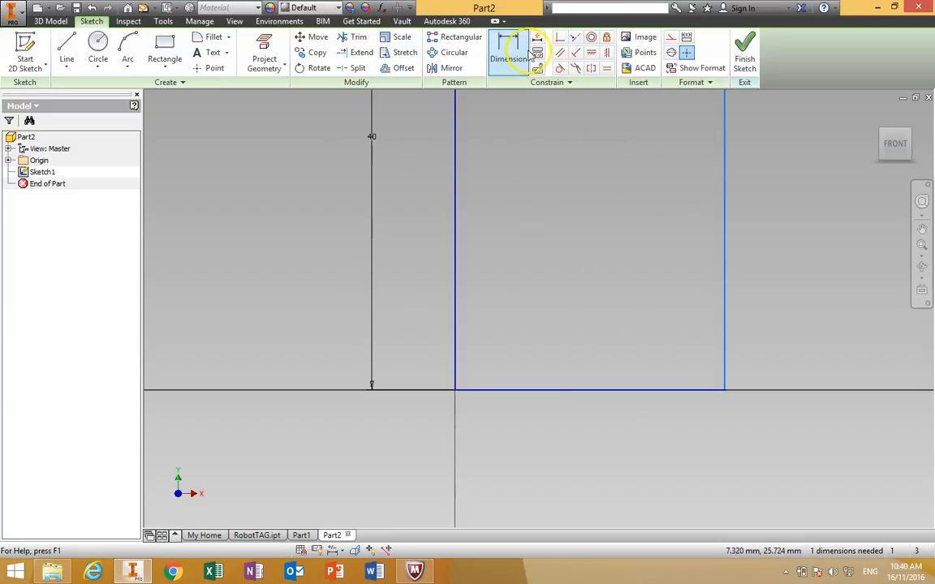
Dimension the rectangle's bottom edge to a width of 40 mm and end dimensioning
click(610, 392)
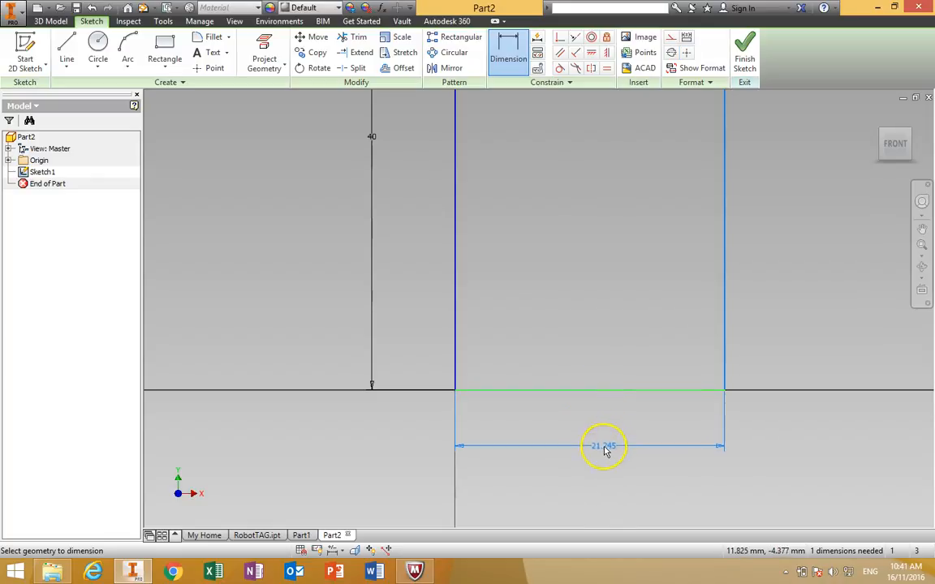
click(602, 452)
text(40)
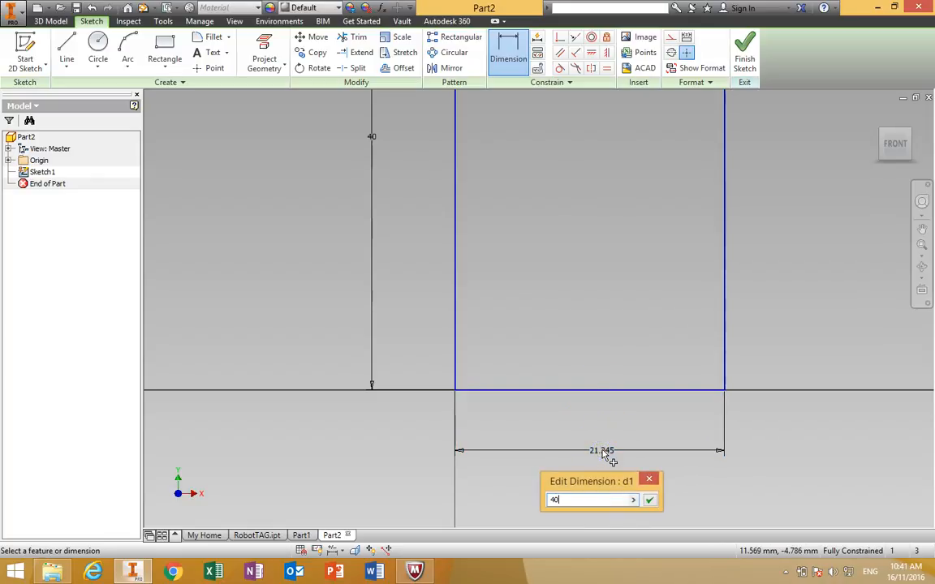
click(652, 502)
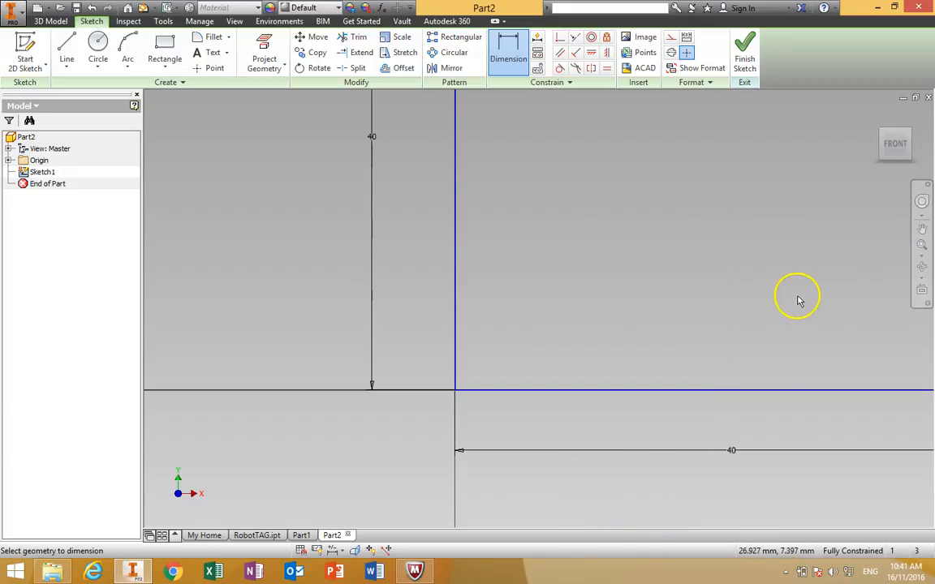
click(893, 151)
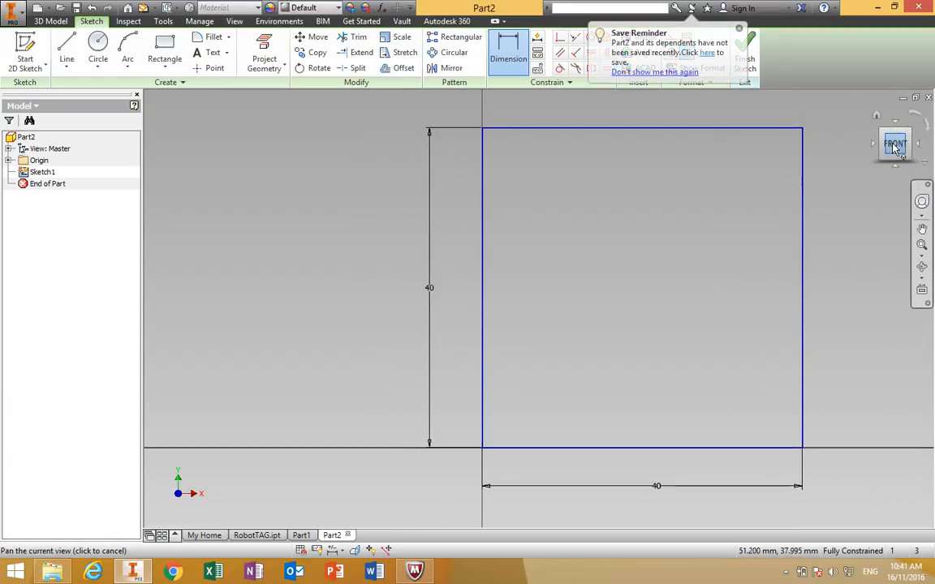
click(738, 29)
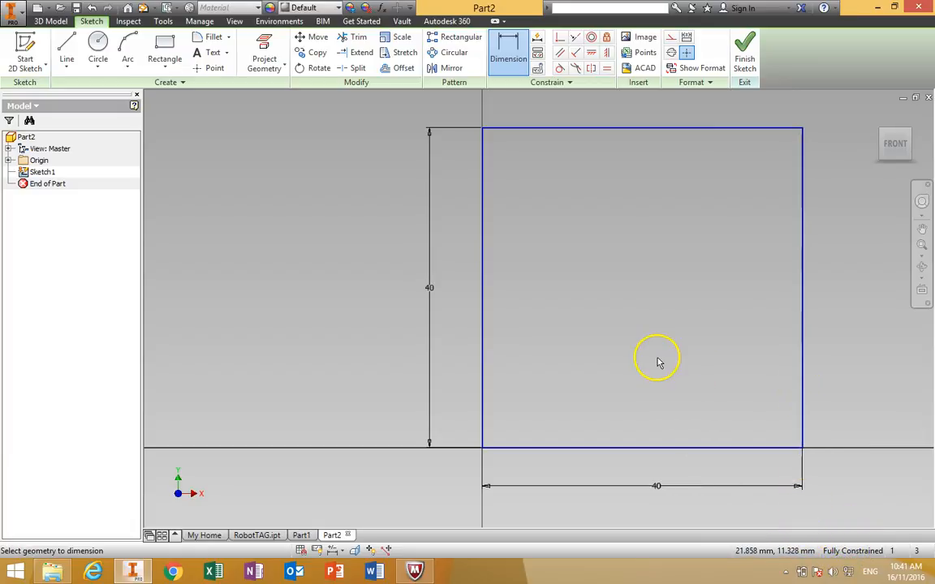
right_click(657, 362)
click(686, 359)
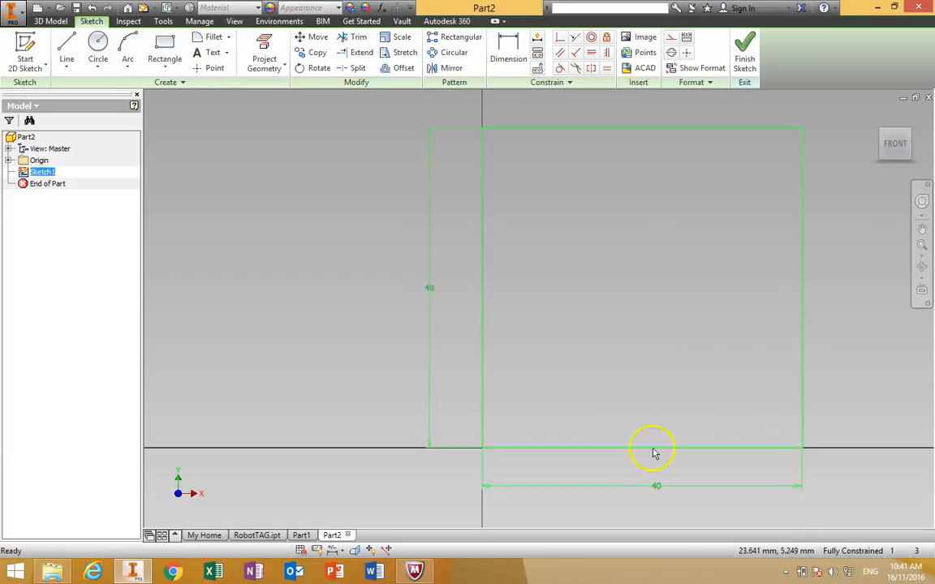
Delete the rectangle's width dimension and test which edges are free to move, stretching the right edge outward to about 44 mm wide
click(661, 493)
key(Delete)
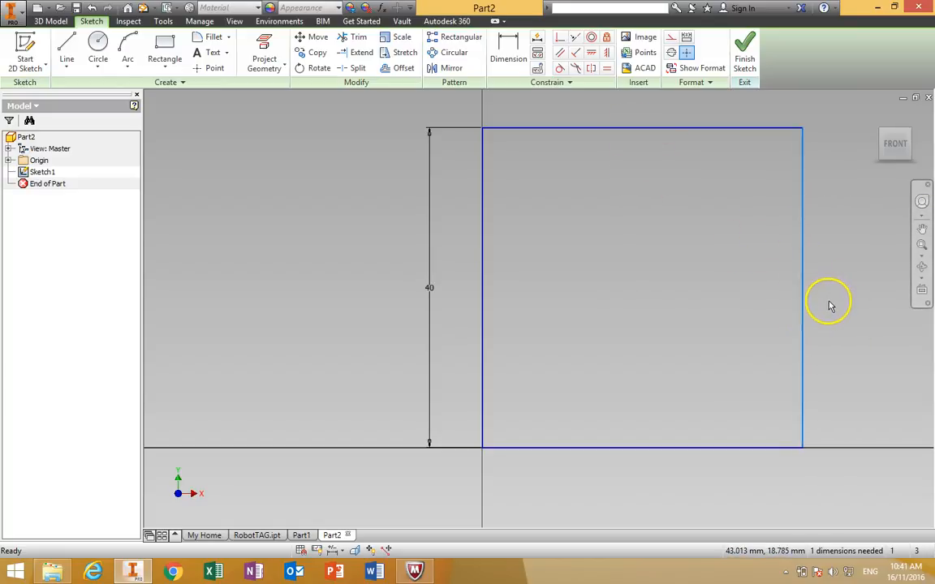
drag(800, 324, 834, 332)
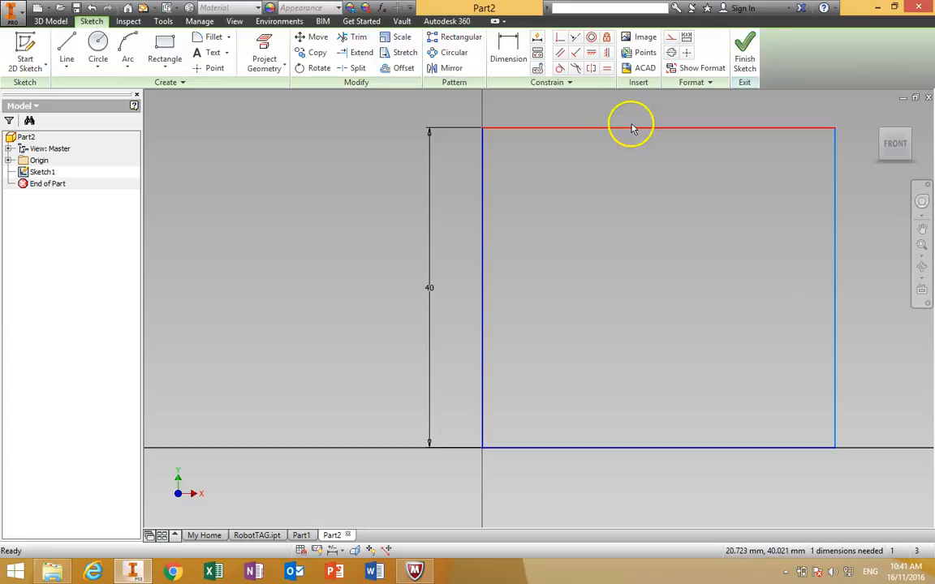
drag(607, 129, 614, 191)
drag(624, 140, 619, 121)
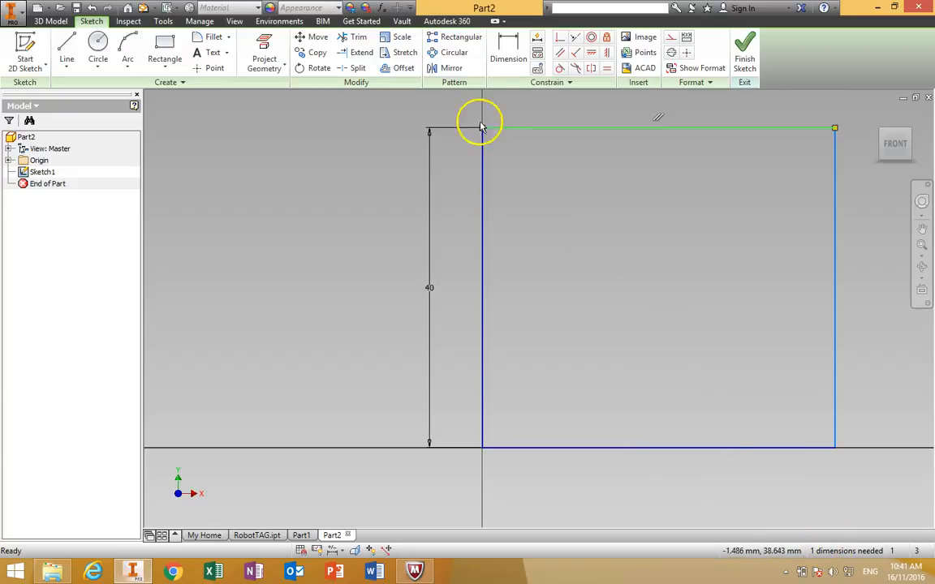
Add a new 40 mm width dimension below the rectangle's bottom edge and end dimensioning
click(508, 65)
click(641, 447)
click(659, 492)
text(40)
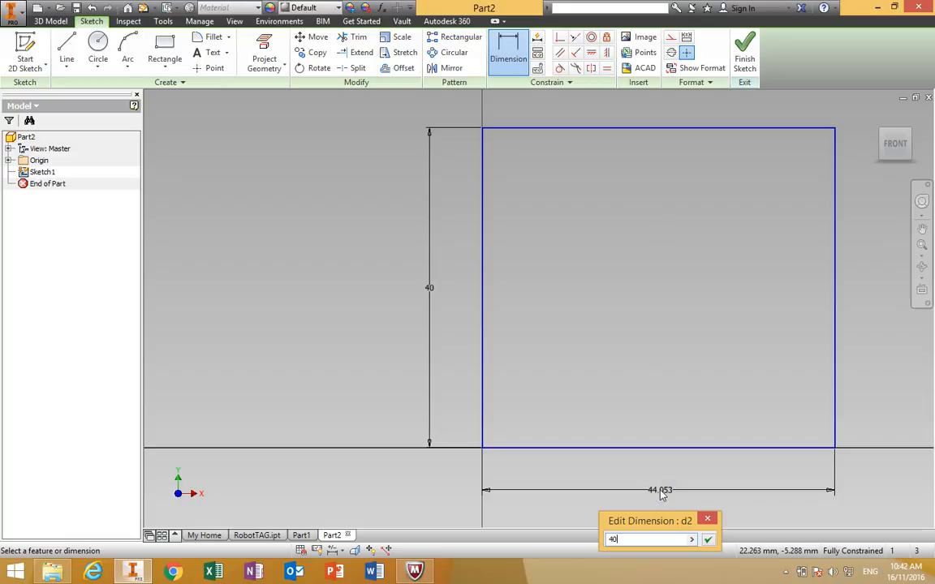
key(Return)
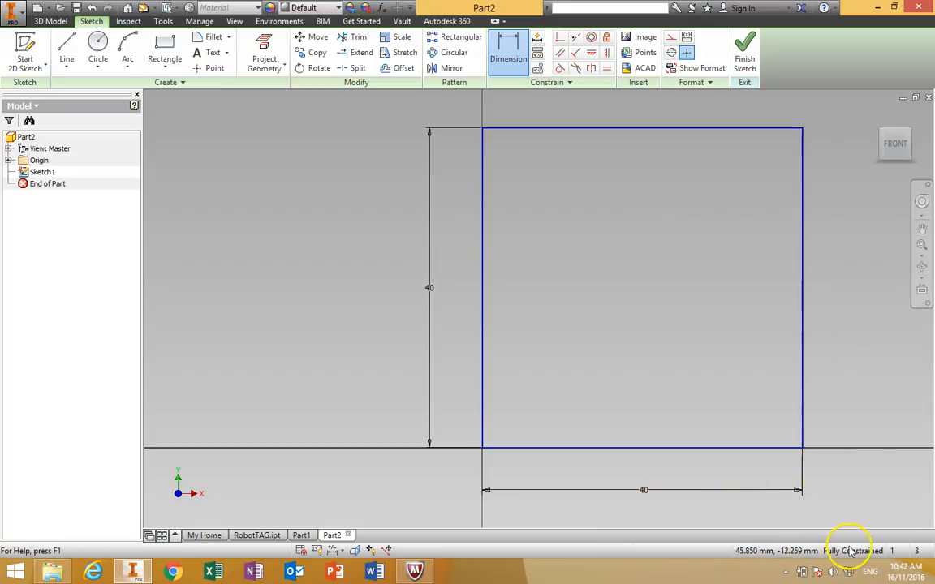
right_click(680, 348)
click(710, 351)
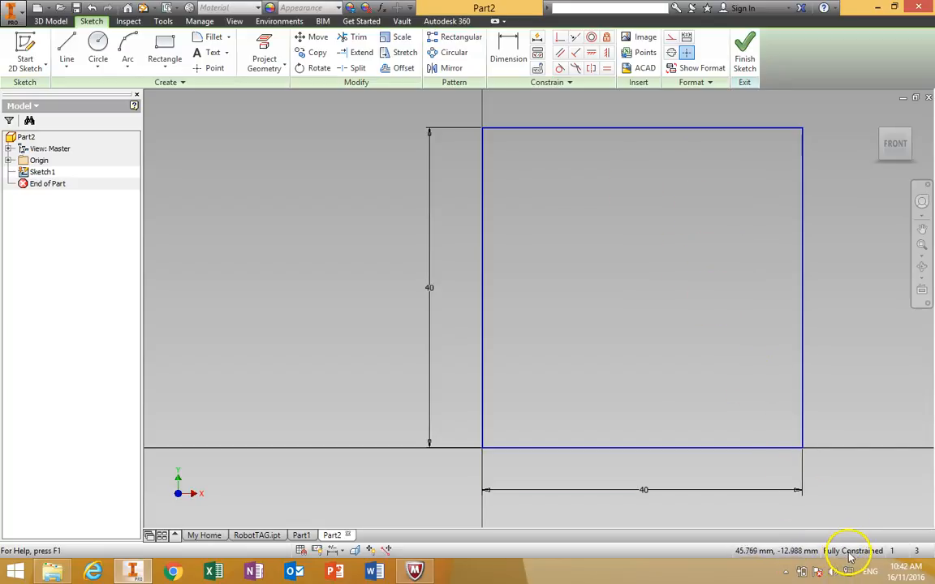
Finish the square's sketch and extrude the profile 40 mm into a solid cube
click(745, 59)
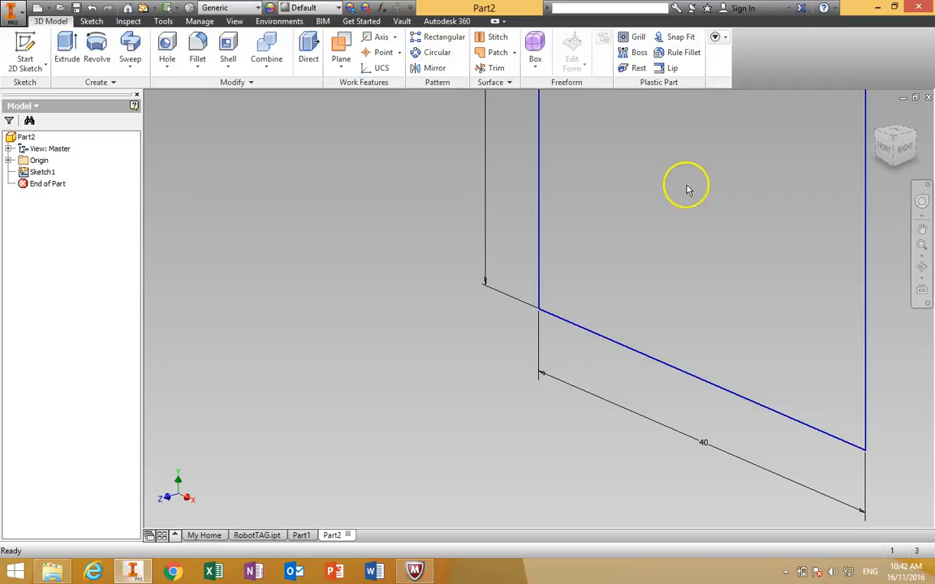
scroll(647, 244, up, 3)
scroll(646, 244, down, 5)
scroll(647, 244, up, 5)
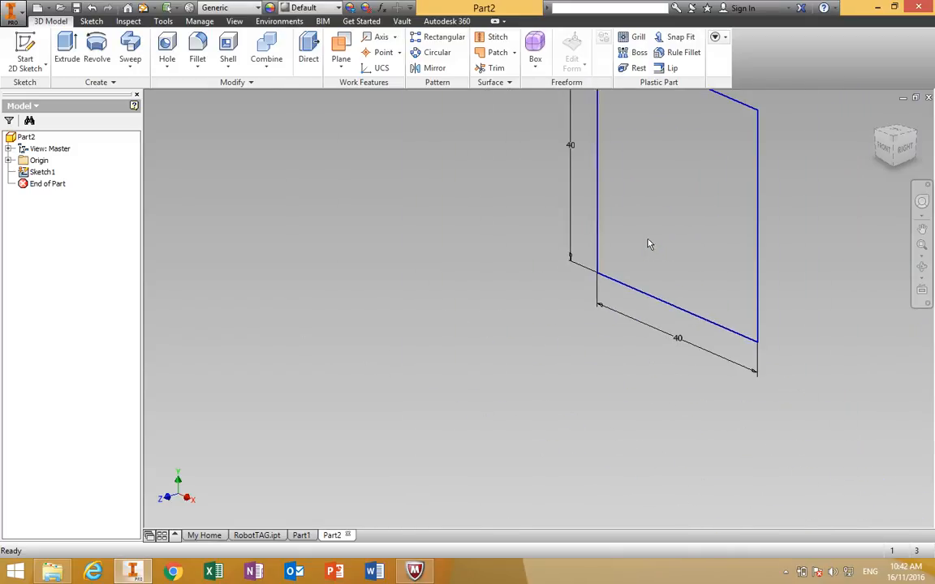
middle_drag(692, 183, 582, 319)
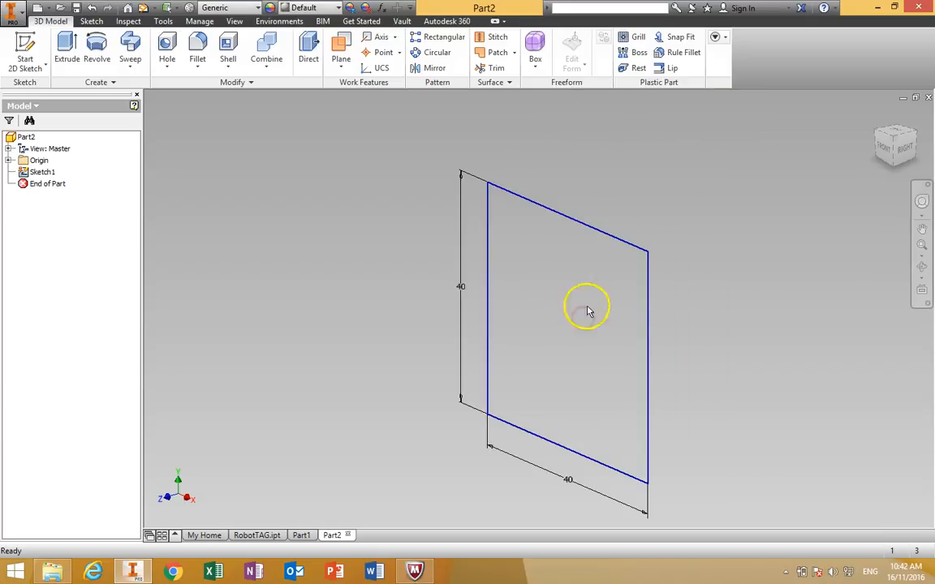
click(68, 50)
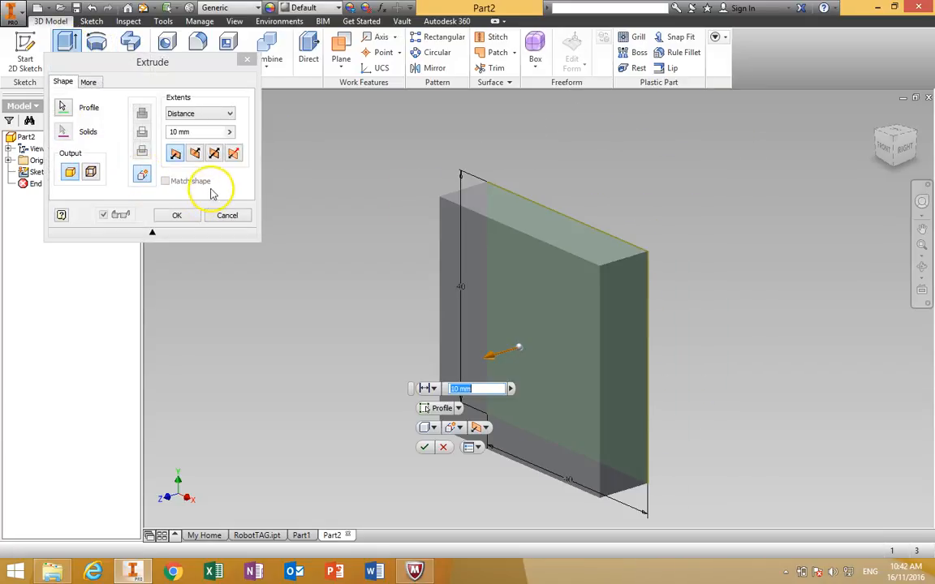
click(200, 130)
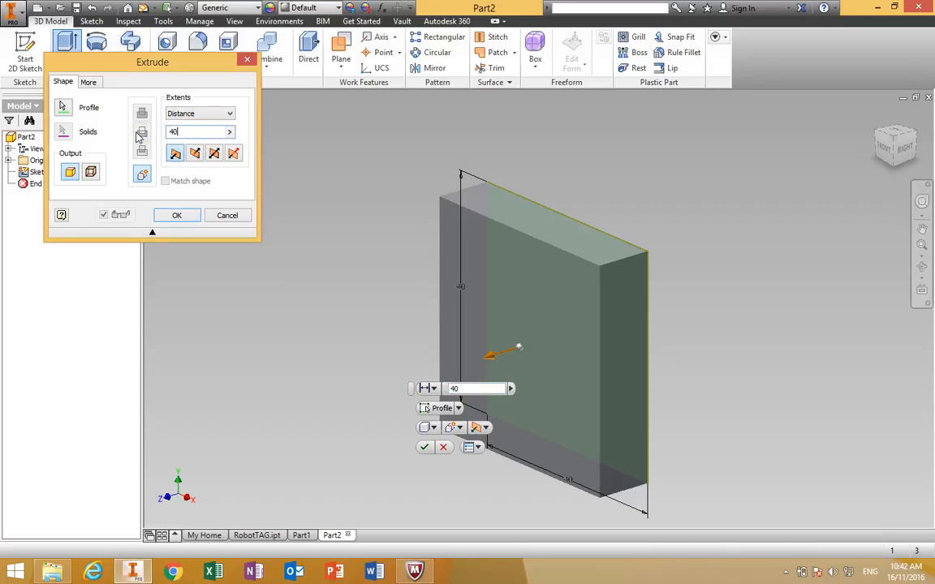
text(40)
click(162, 151)
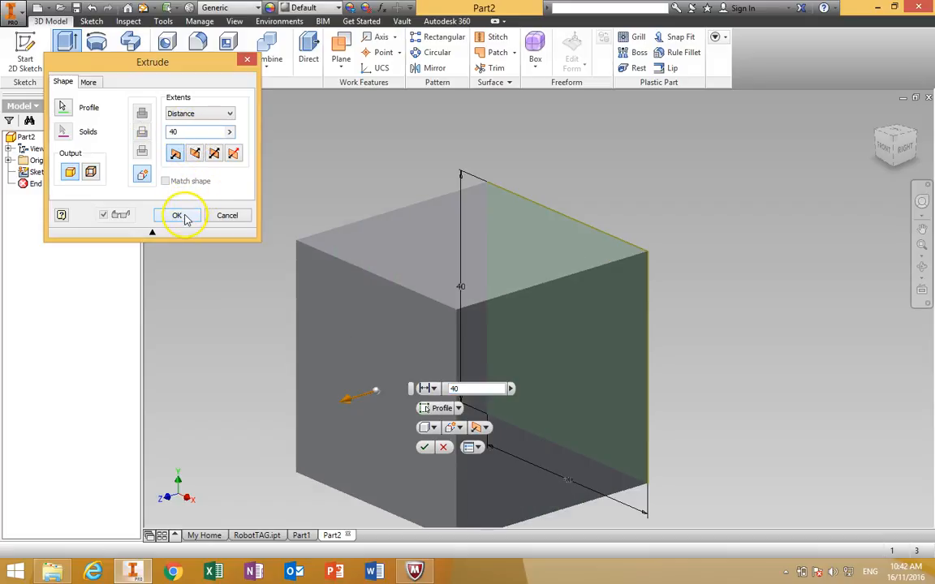
click(182, 215)
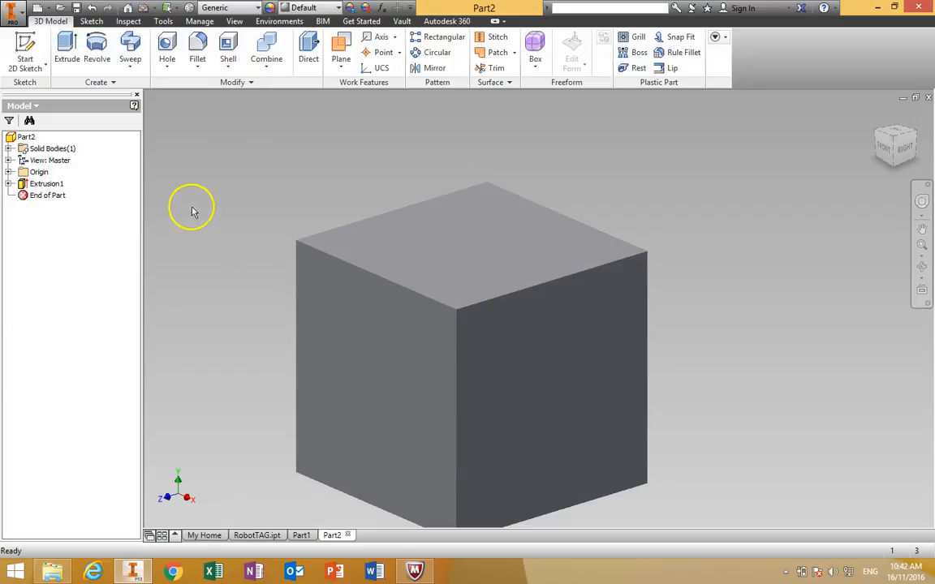
Start a new 2D sketch on the cube's top face
click(876, 119)
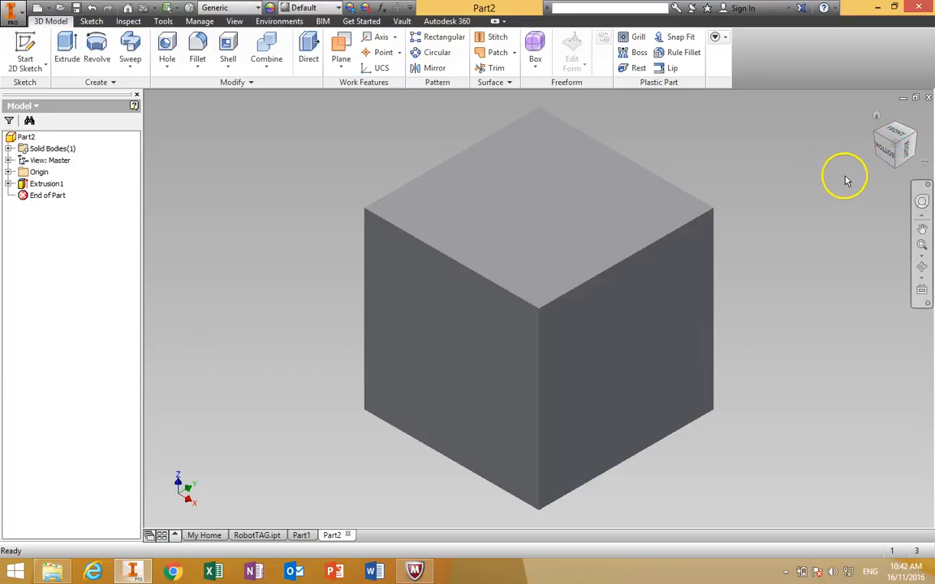
click(894, 134)
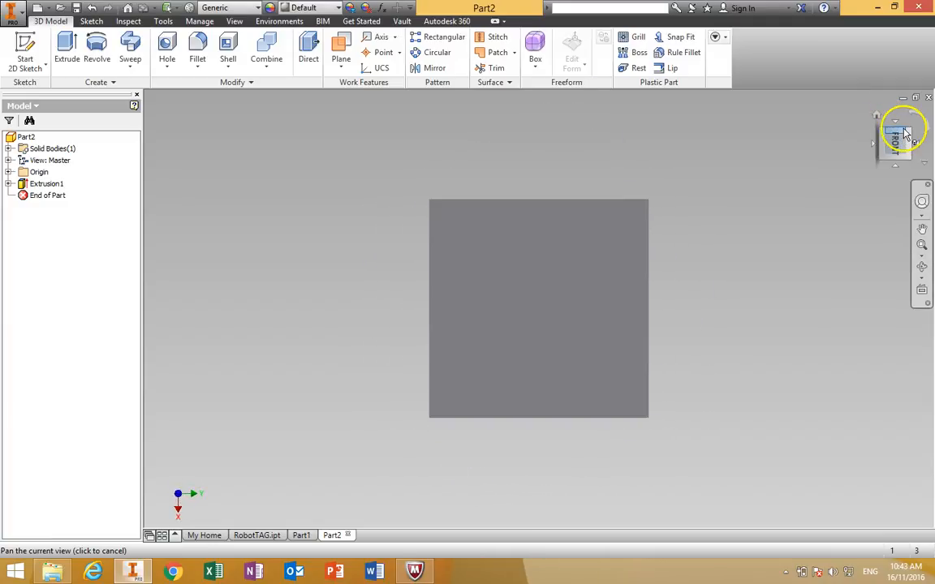
click(909, 116)
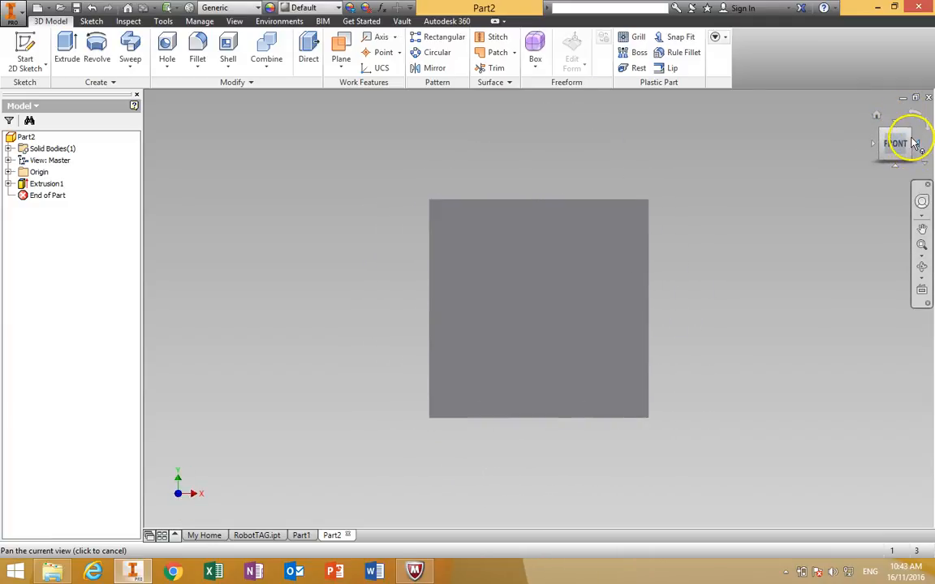
click(909, 132)
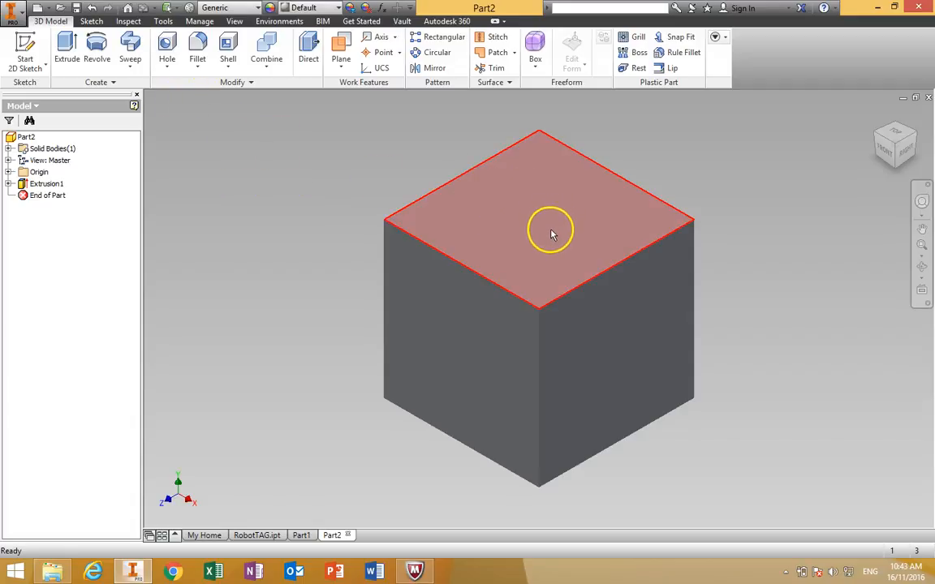
click(33, 50)
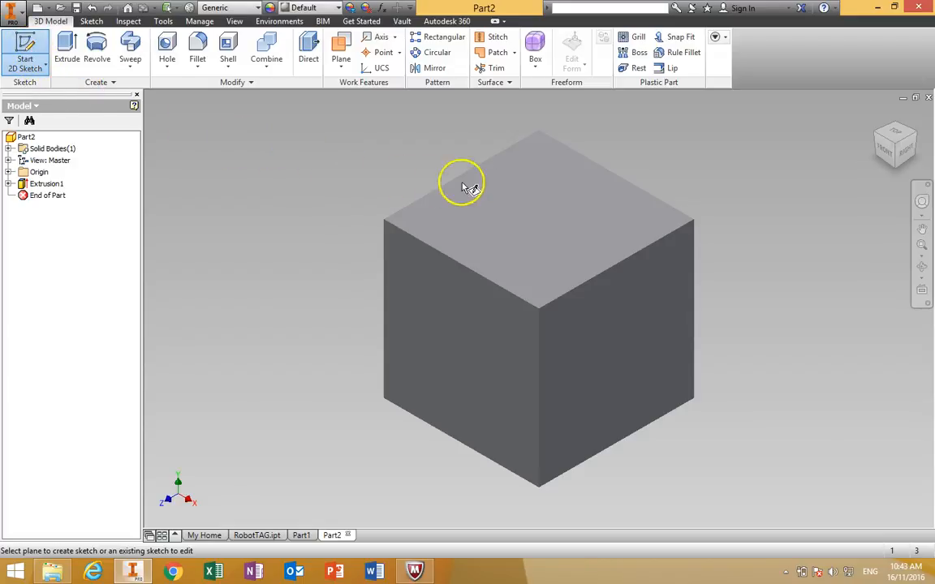
click(541, 215)
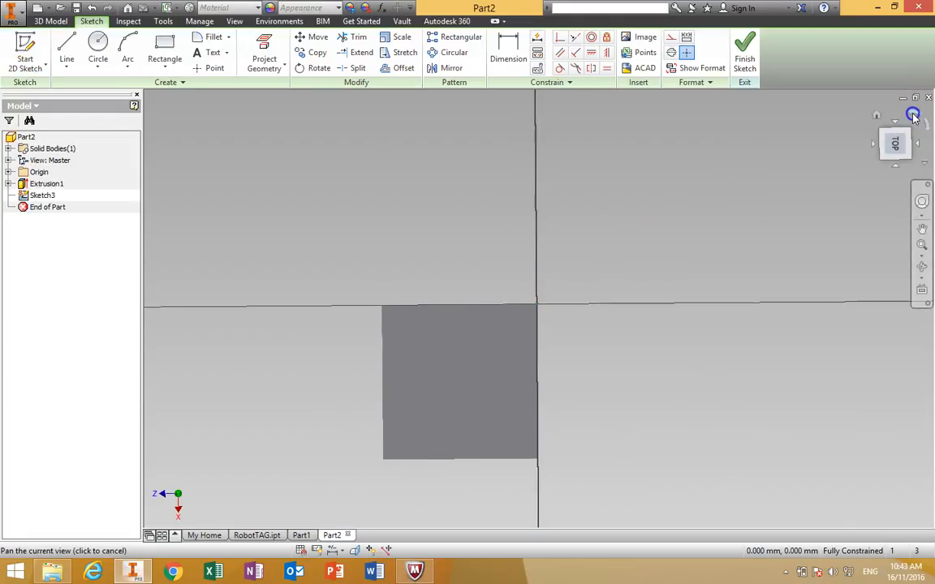
click(915, 116)
click(915, 114)
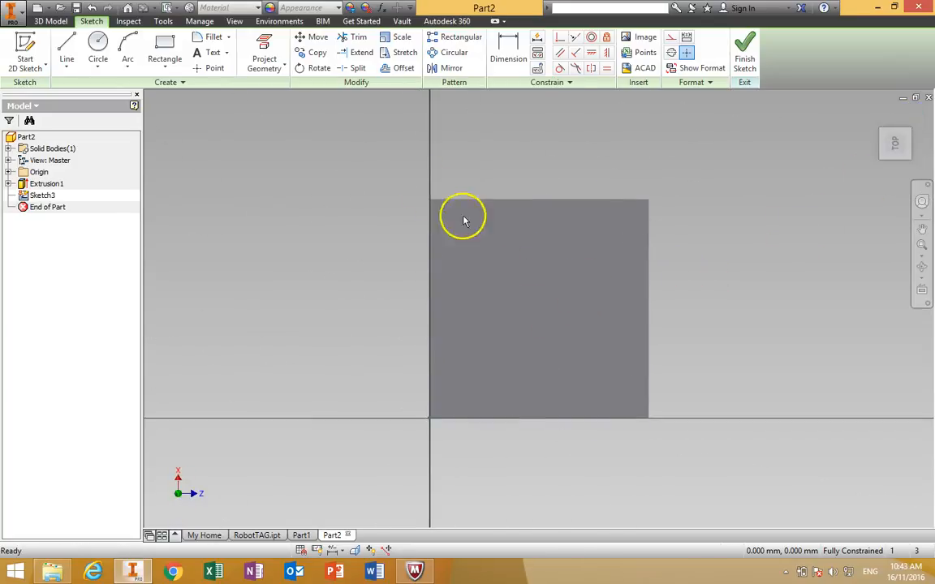
Sketch a center-point circle about 5.2 mm in diameter near the middle of the cube's top face
click(98, 45)
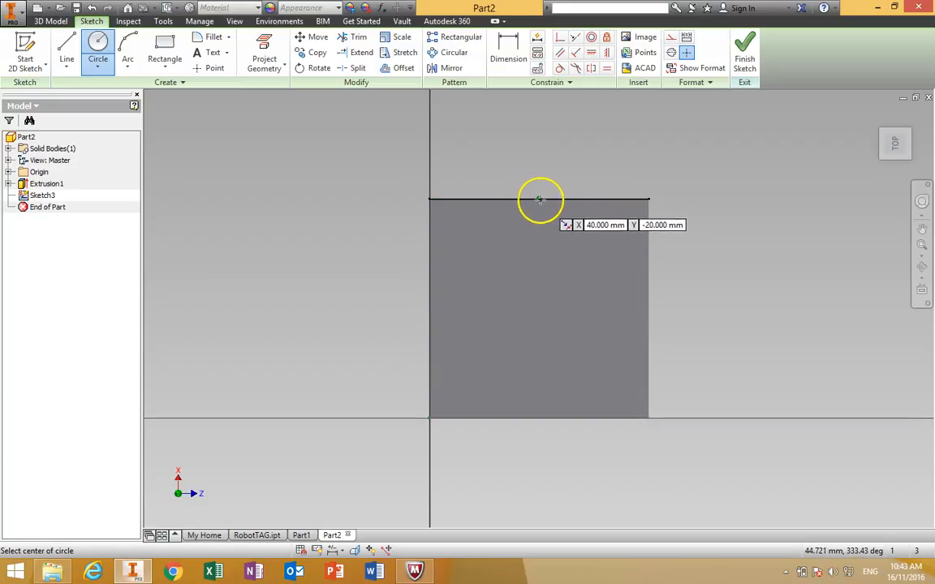
click(540, 306)
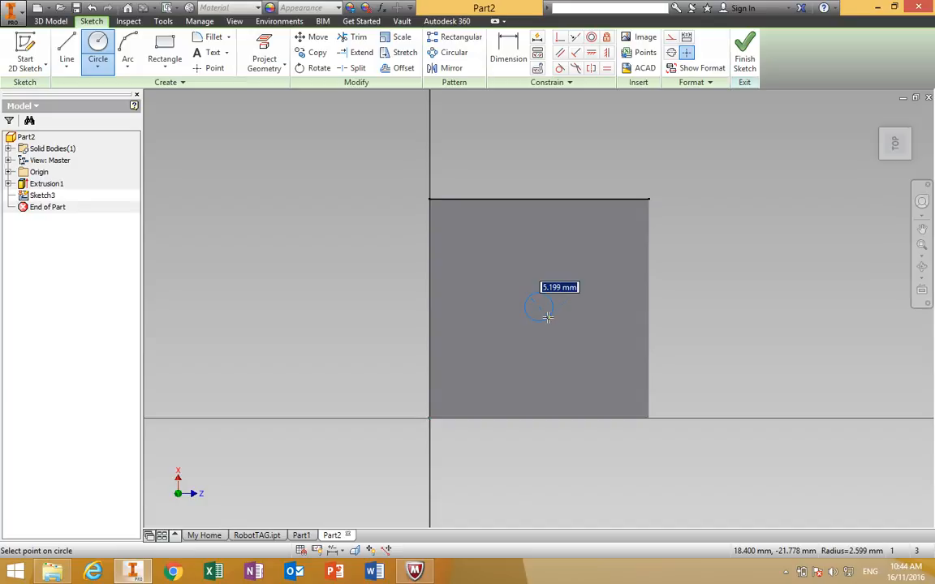
click(548, 317)
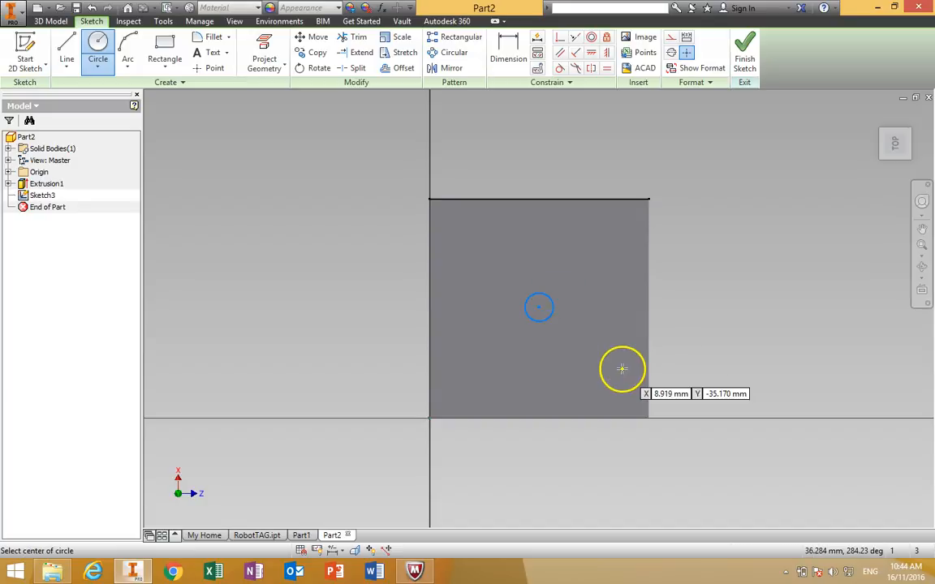
Dimension the circle's diameter to 5 mm and end dimensioning
click(515, 66)
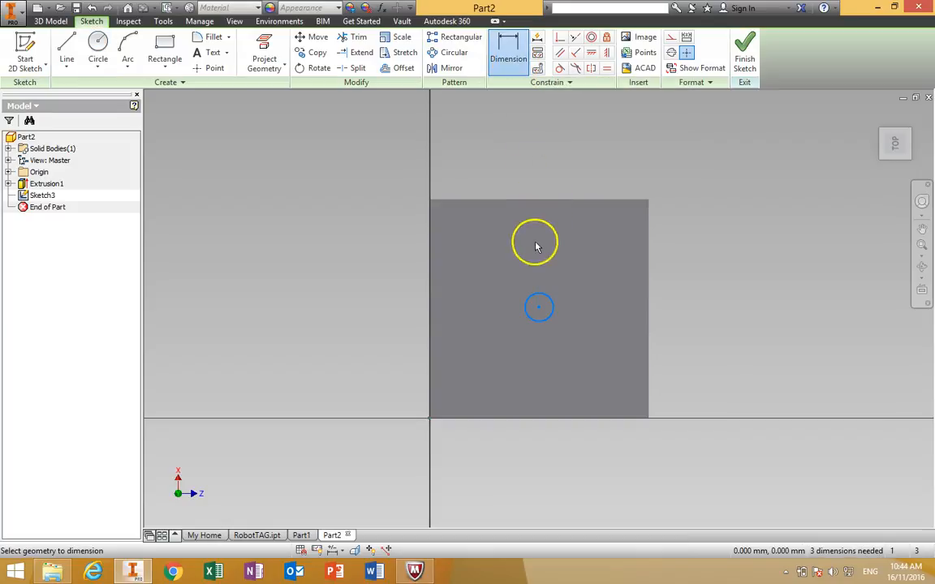
click(527, 307)
click(488, 266)
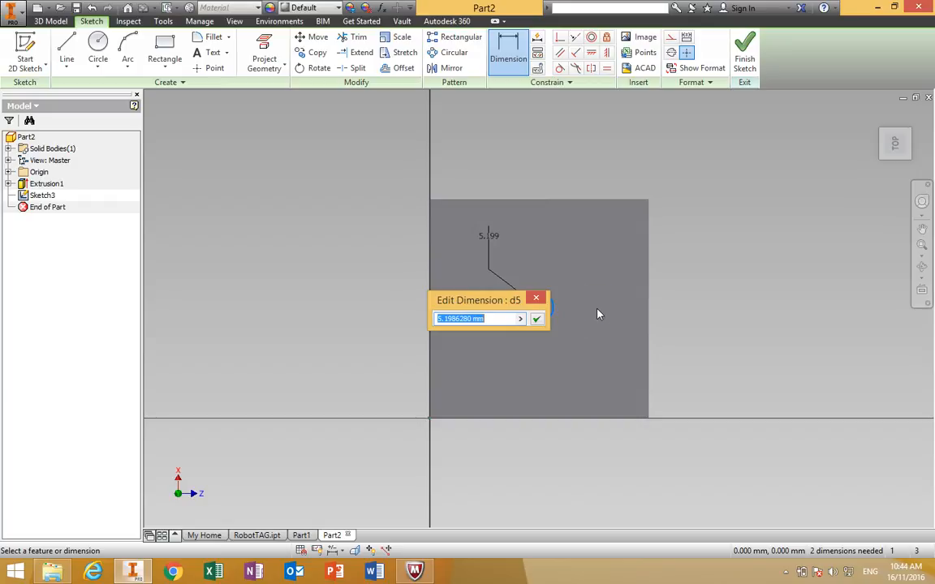
text(5)
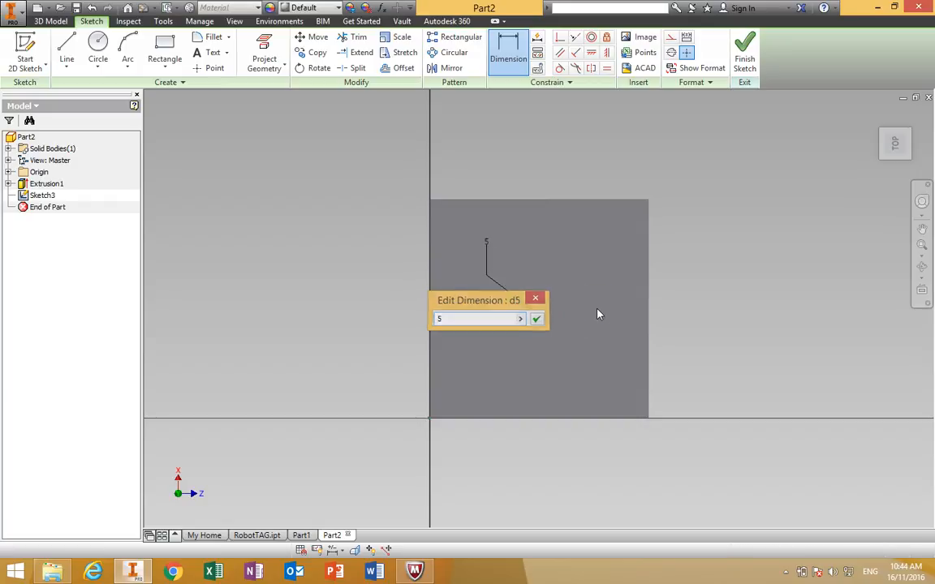
key(Return)
right_click(604, 280)
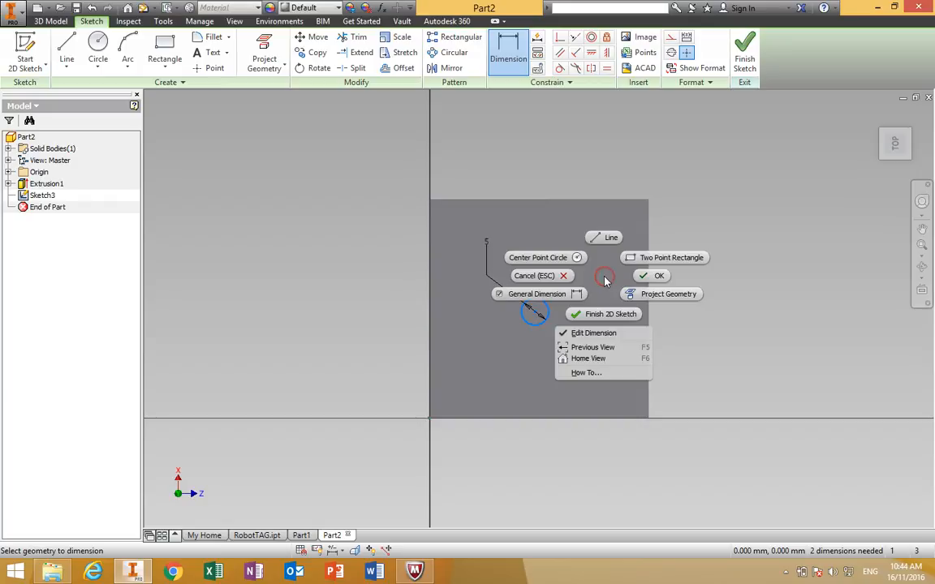
click(647, 275)
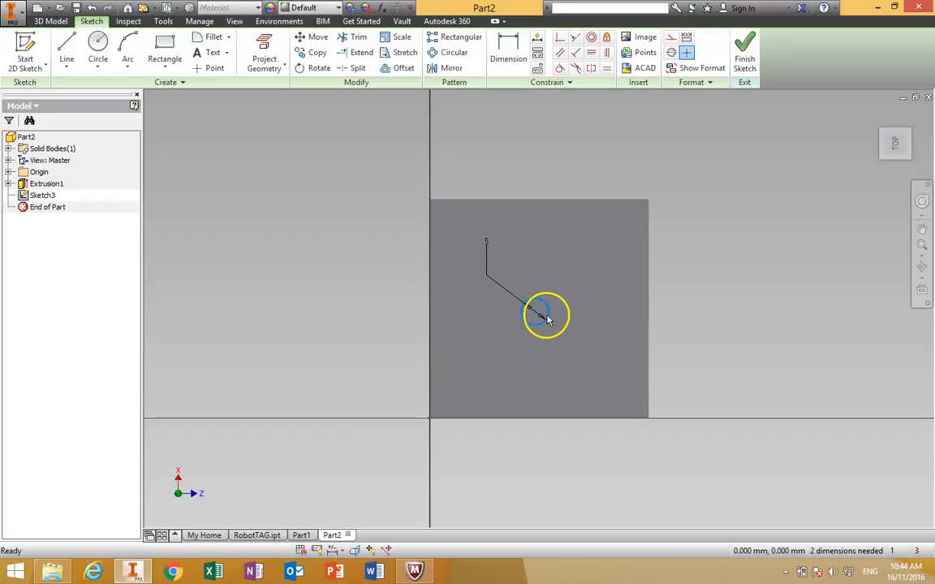
Test the circle's freedom of movement by shifting it up and toward the left edge of the face
mouse_move(534, 312)
mouse_down()
mouse_move(533, 261)
mouse_move(576, 319)
mouse_move(534, 306)
mouse_move(547, 289)
mouse_up()
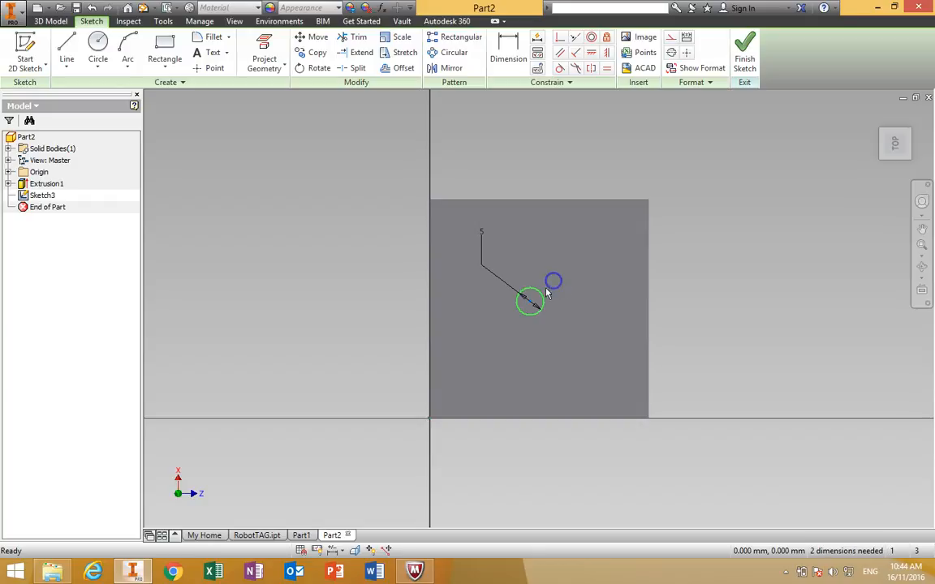
click(529, 301)
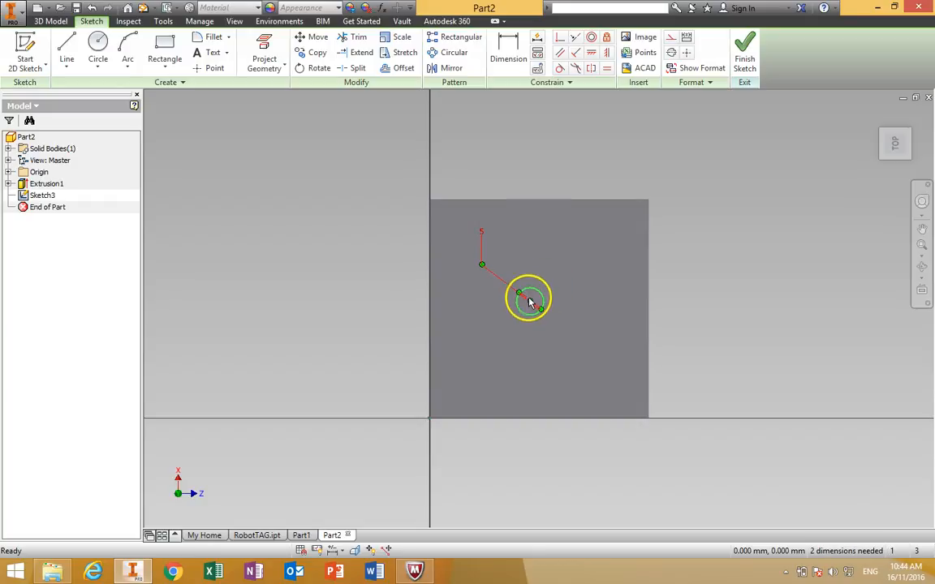
mouse_move(530, 302)
mouse_down()
mouse_move(533, 285)
mouse_move(534, 295)
mouse_move(519, 274)
mouse_up()
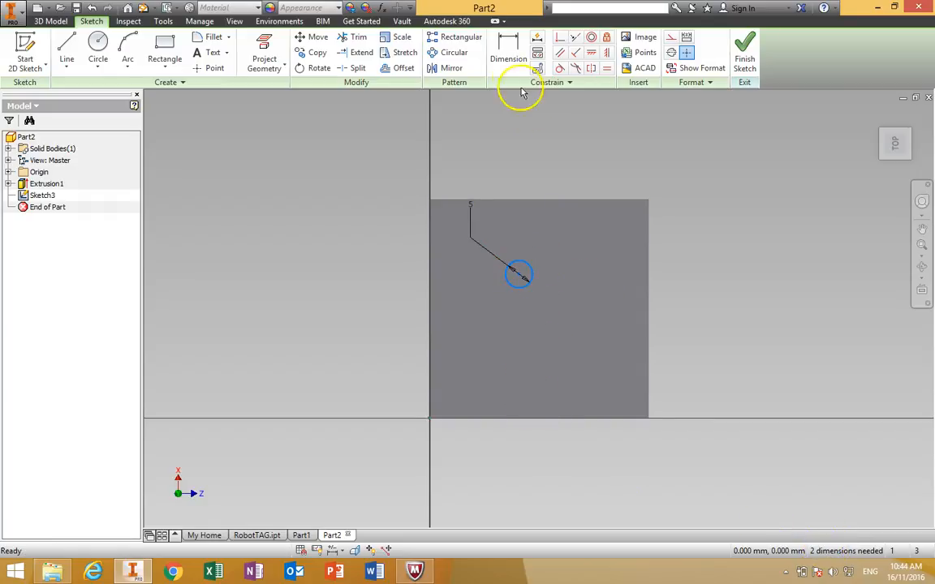
Dimension the circle's center 20 mm from the left edge of the face and end dimensioning
click(512, 55)
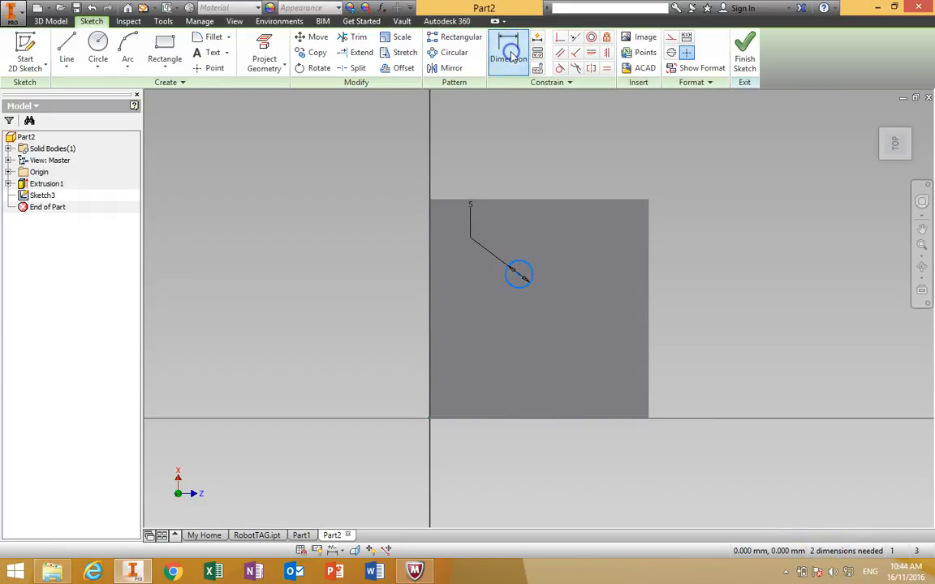
click(519, 278)
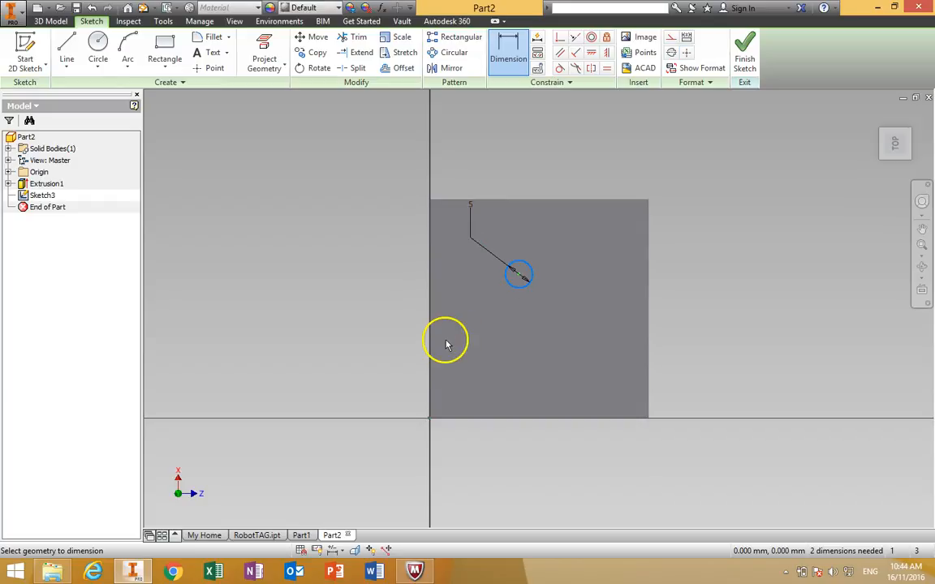
click(430, 295)
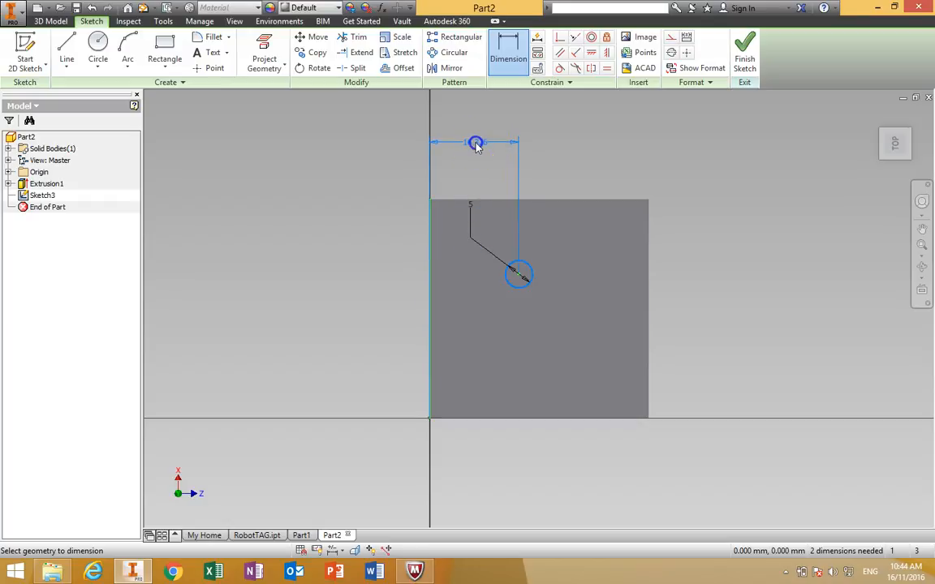
click(475, 145)
text(20)
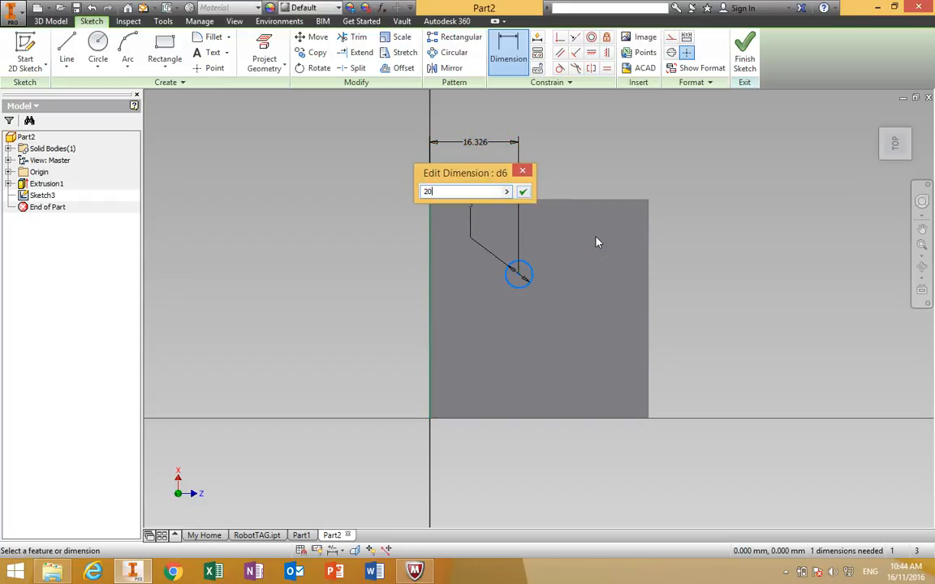
key(Return)
click(599, 243)
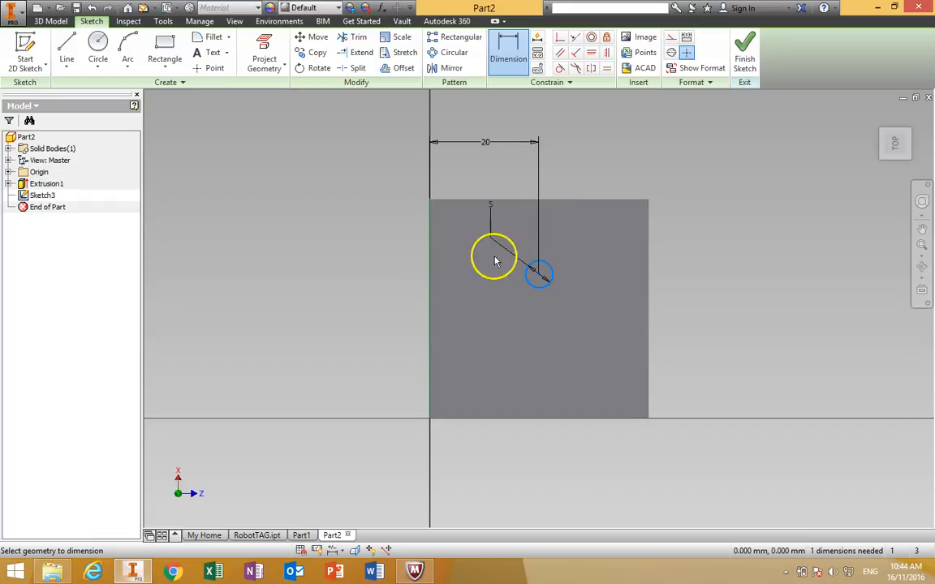
right_click(582, 263)
click(621, 267)
Test the circle's remaining freedom of movement by shifting it down the face
mouse_move(538, 276)
mouse_down()
mouse_move(534, 332)
mouse_move(538, 267)
mouse_move(542, 348)
mouse_move(540, 242)
mouse_move(546, 342)
mouse_move(539, 276)
mouse_move(543, 297)
mouse_up()
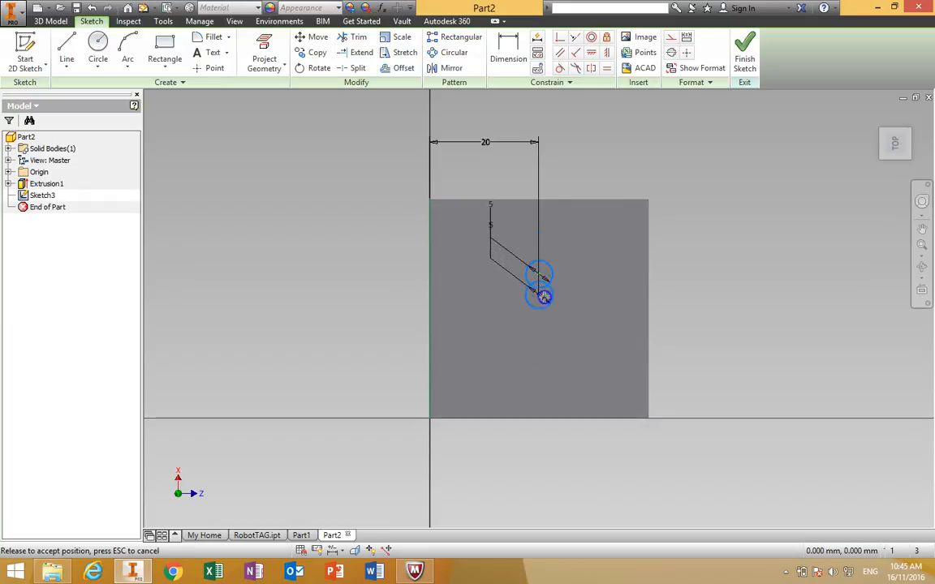
drag(602, 299, 591, 307)
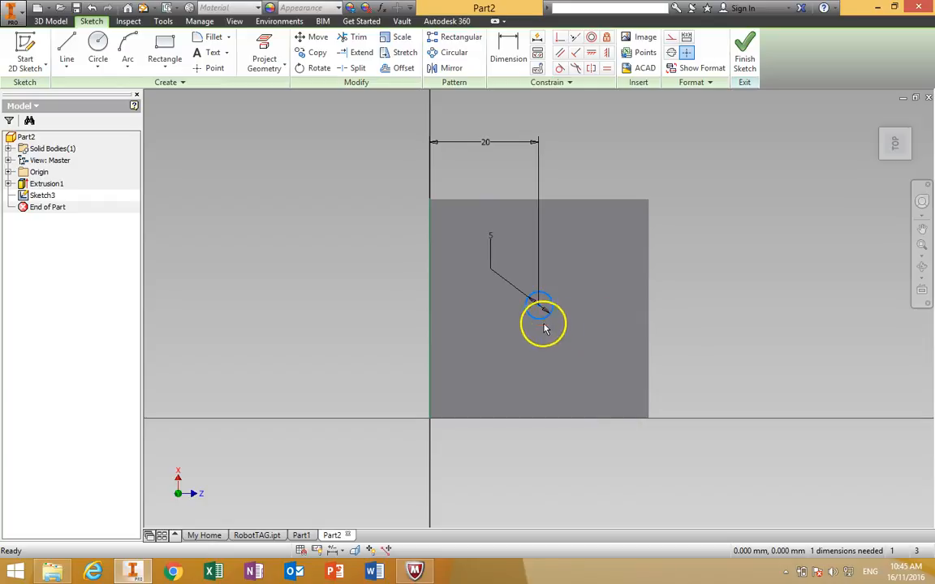
Dimension the circle's center 20 mm from the face's upper edge and finish the sketch
key(d)
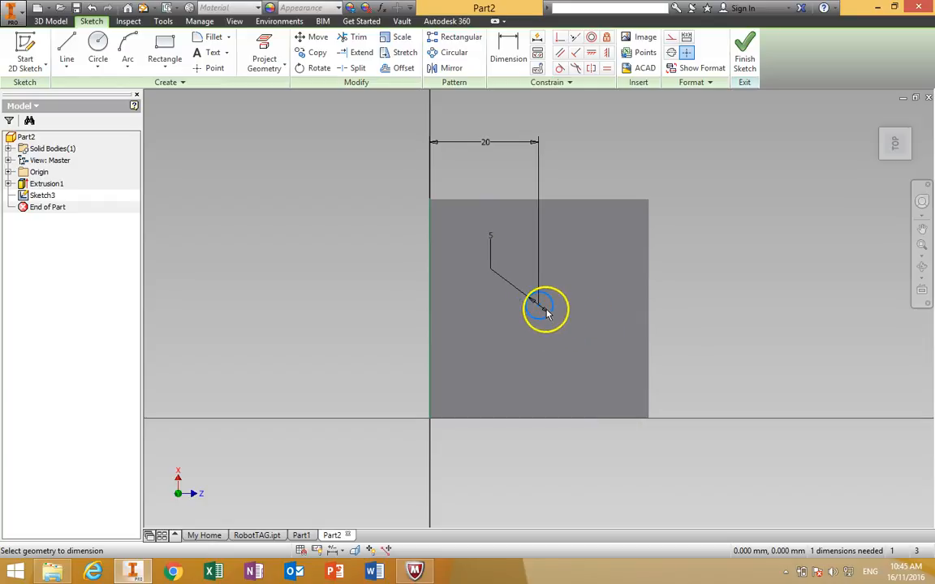
click(539, 304)
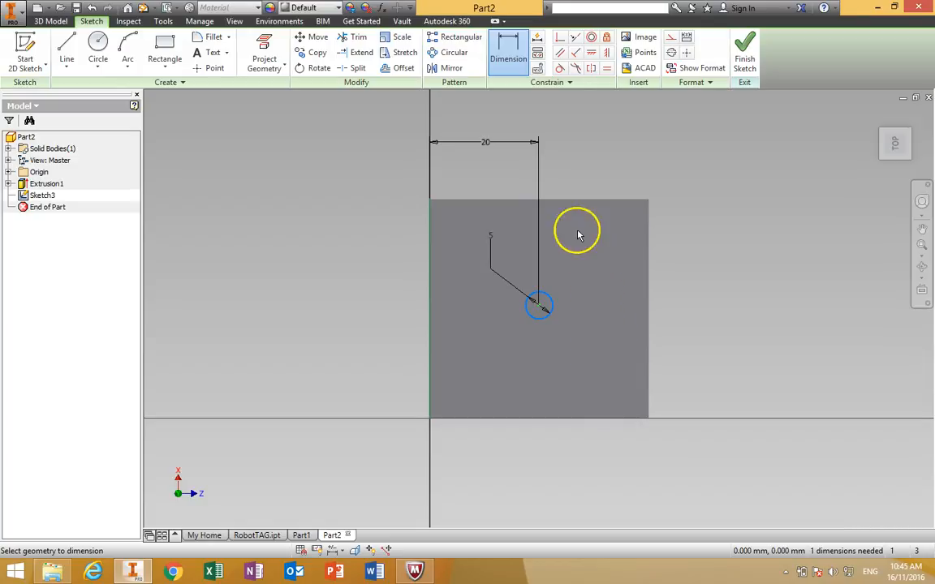
click(569, 200)
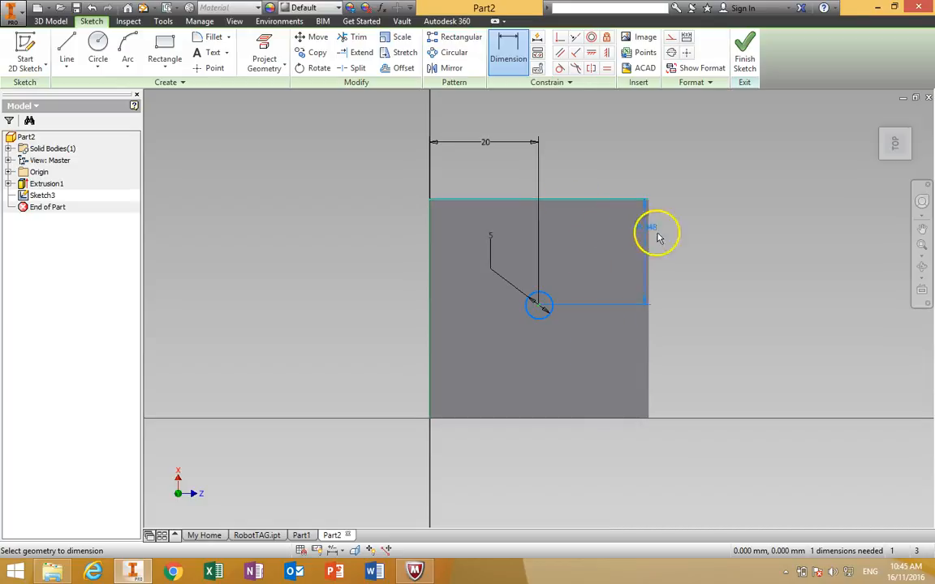
click(710, 253)
text(20)
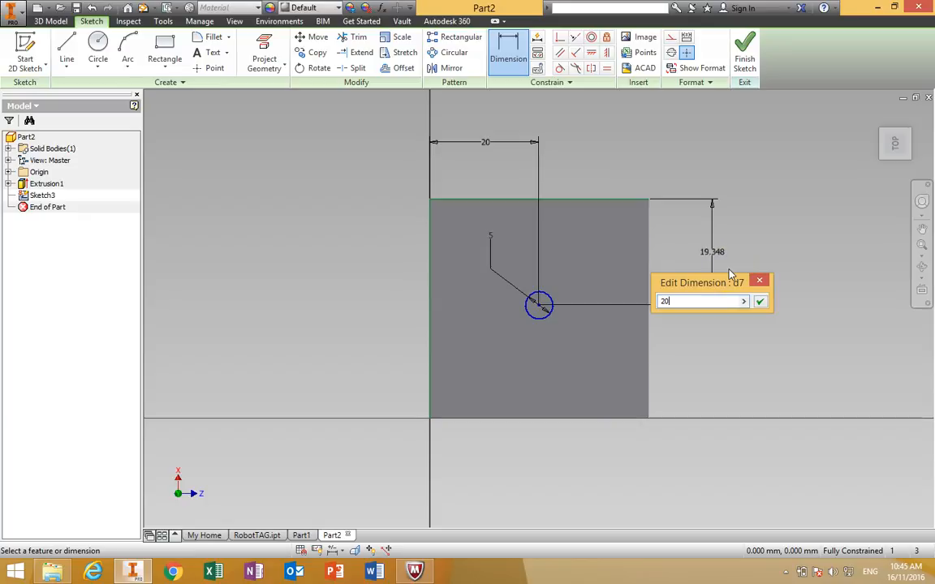
key(Return)
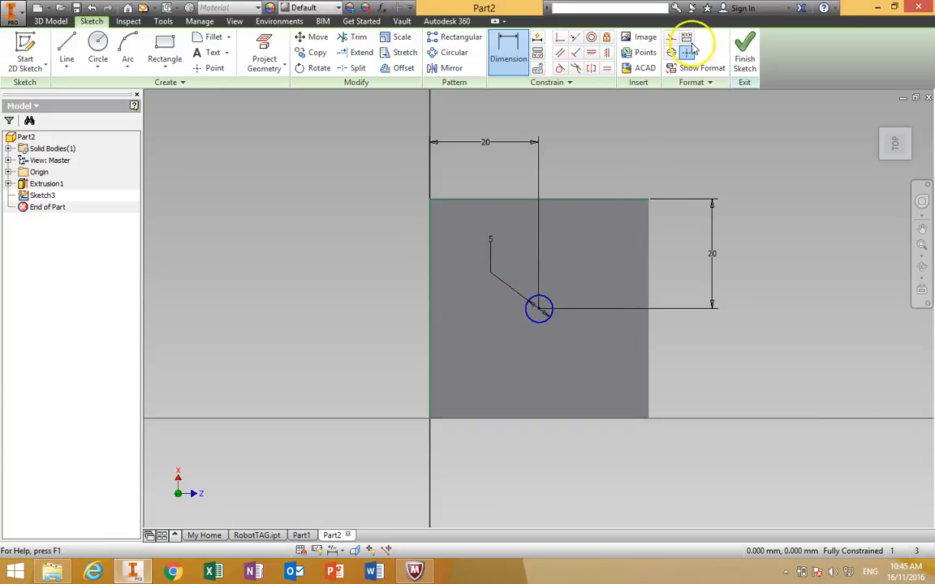
click(746, 50)
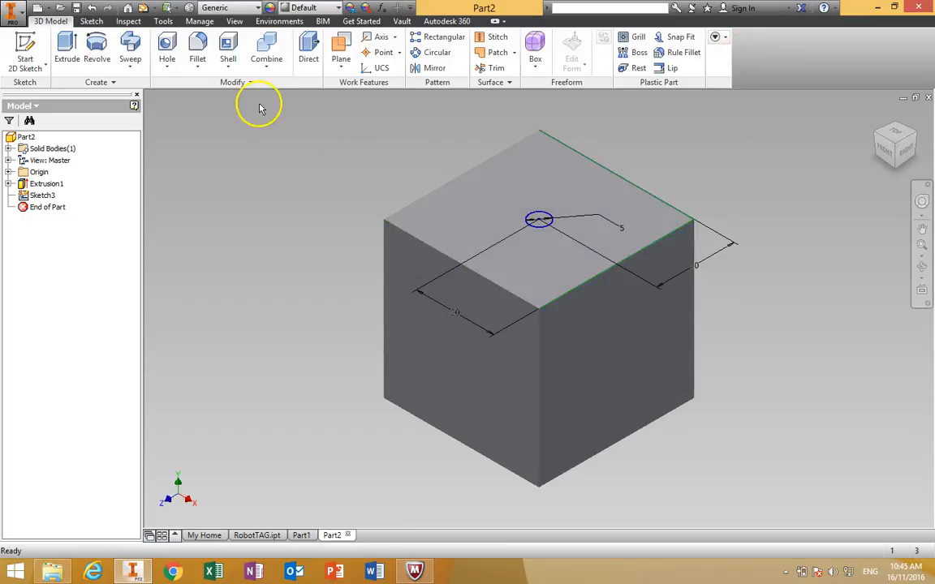
click(69, 48)
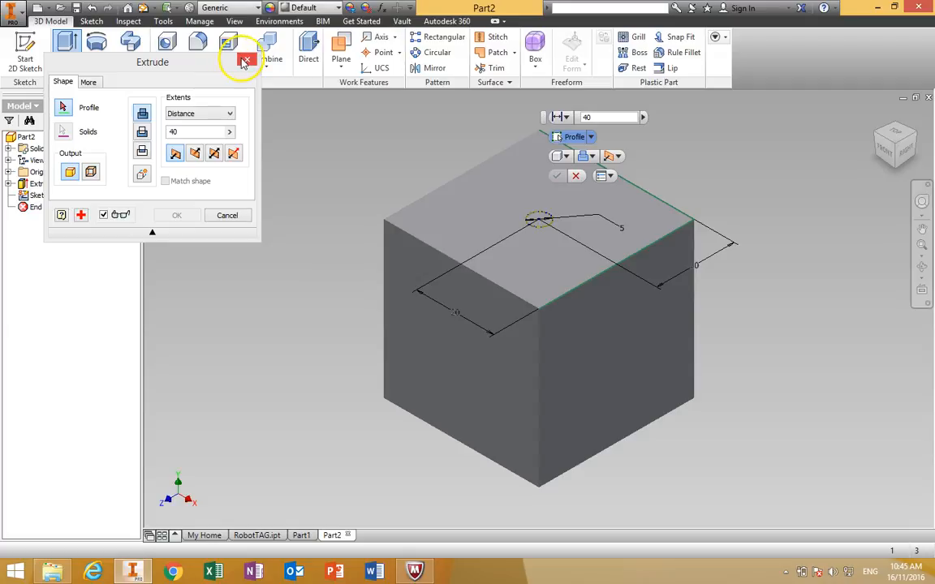
click(244, 62)
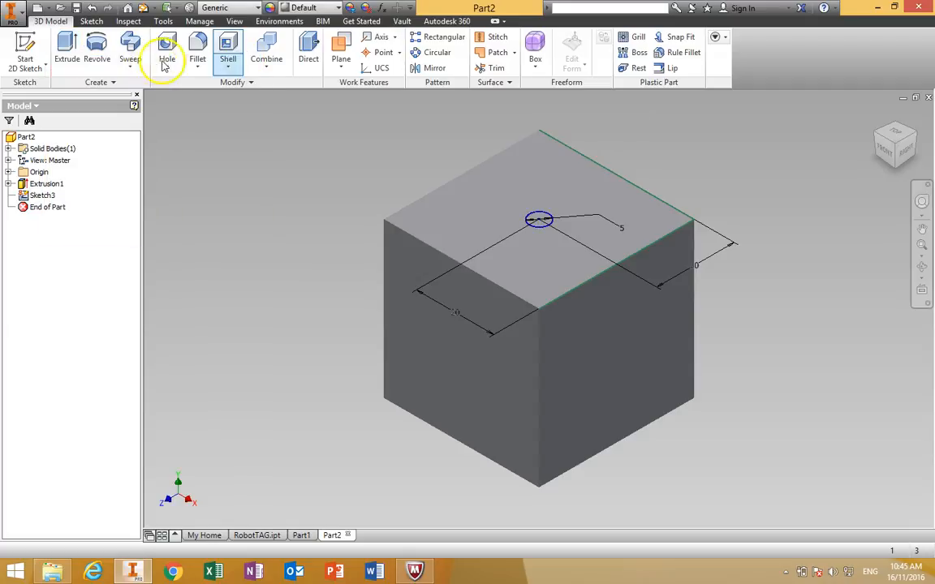
click(69, 60)
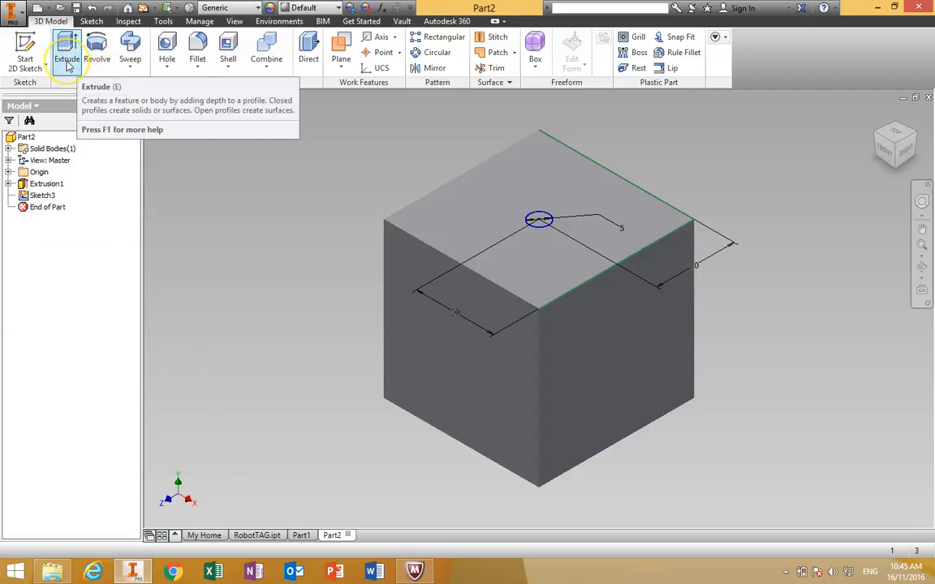
click(200, 159)
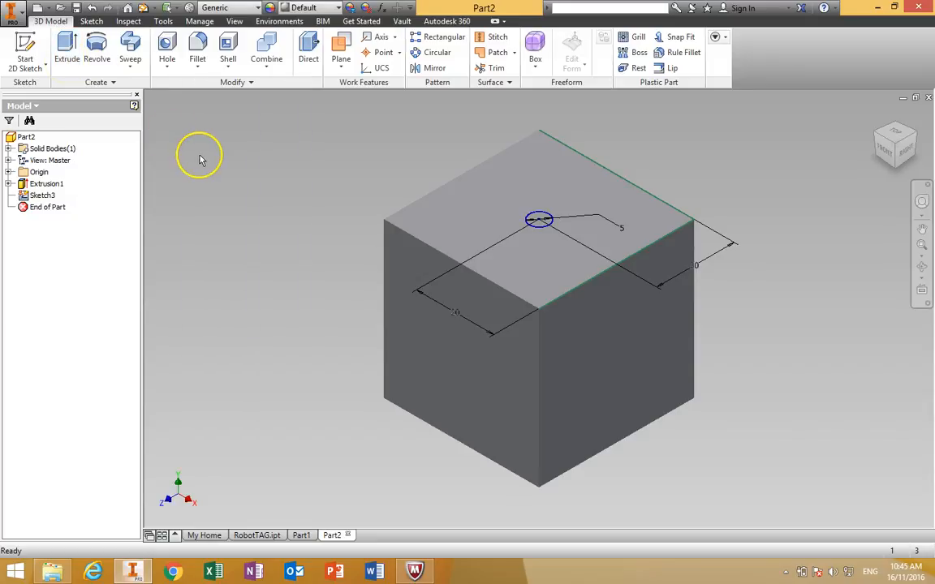
Extrude the 5 mm circle as a cut 2 mm deep into the cube's top face
click(68, 47)
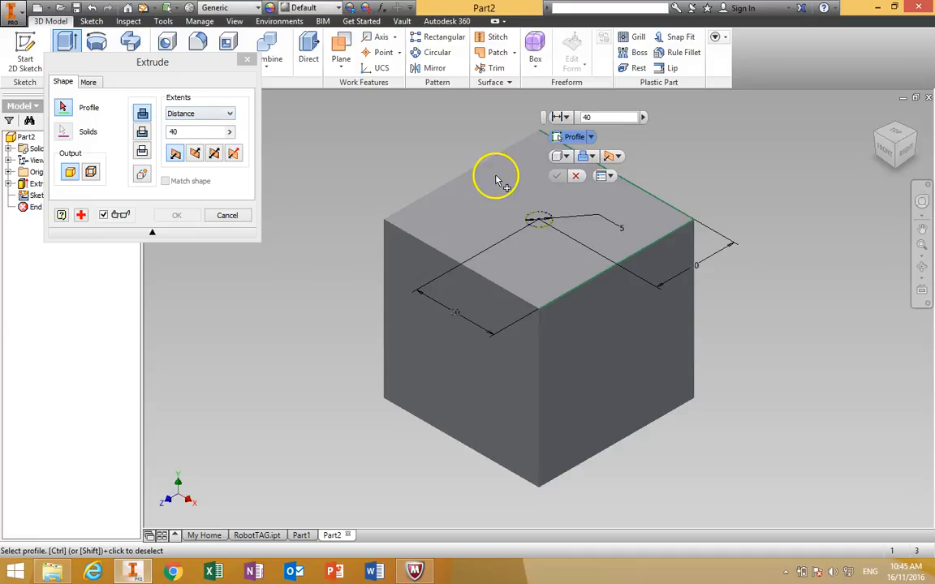
click(538, 222)
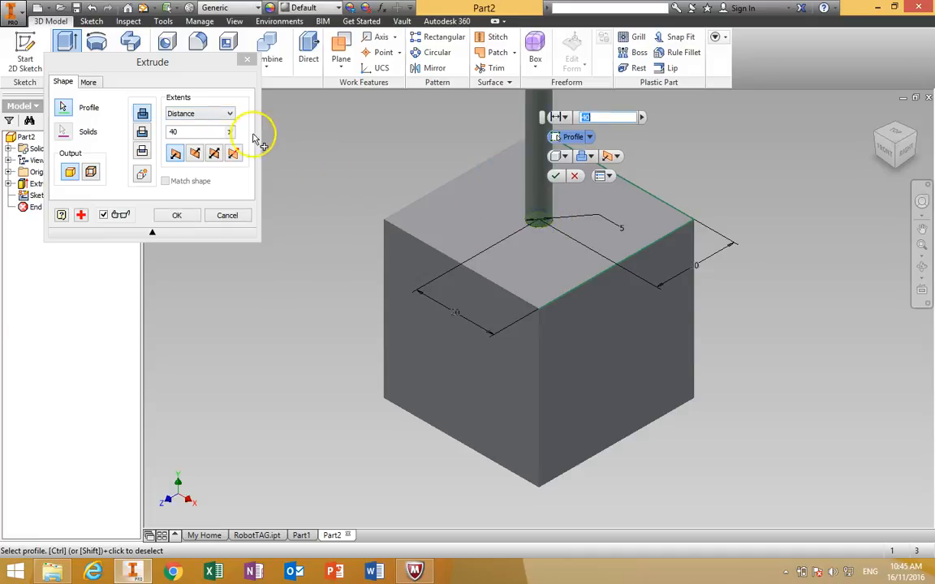
click(143, 133)
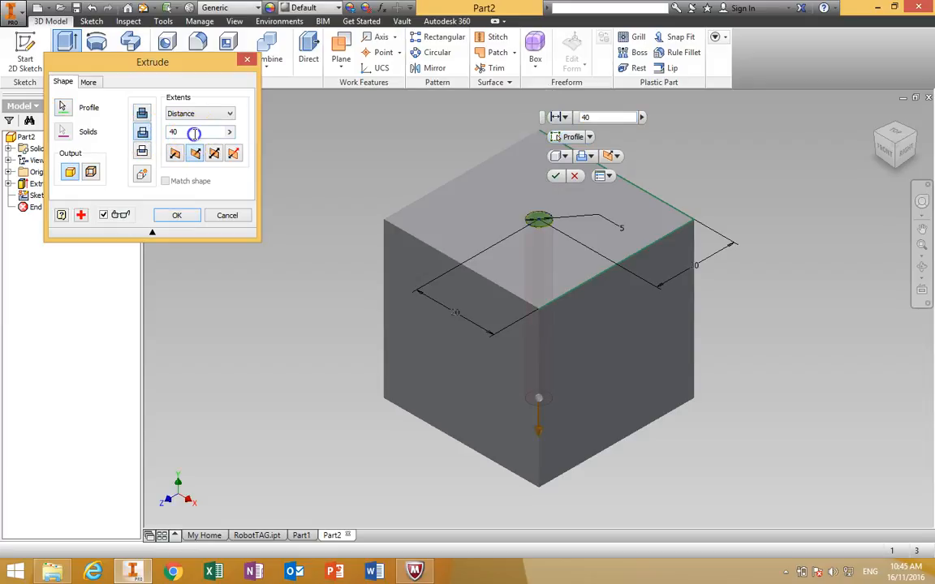
click(210, 182)
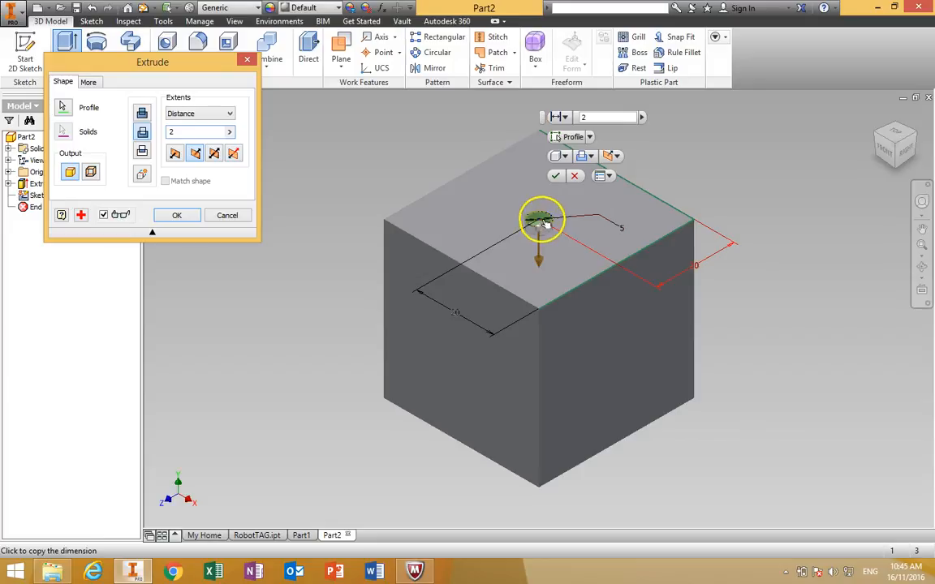
click(178, 216)
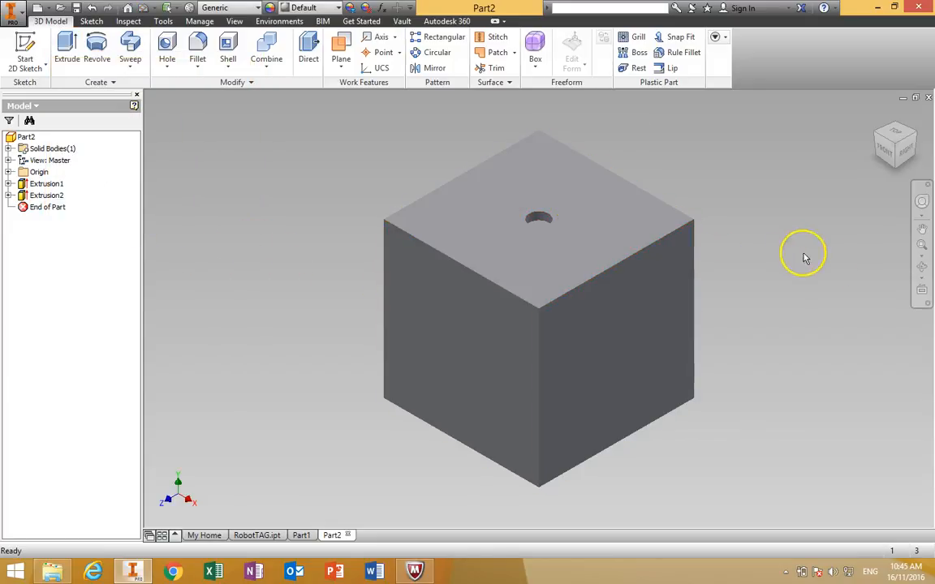